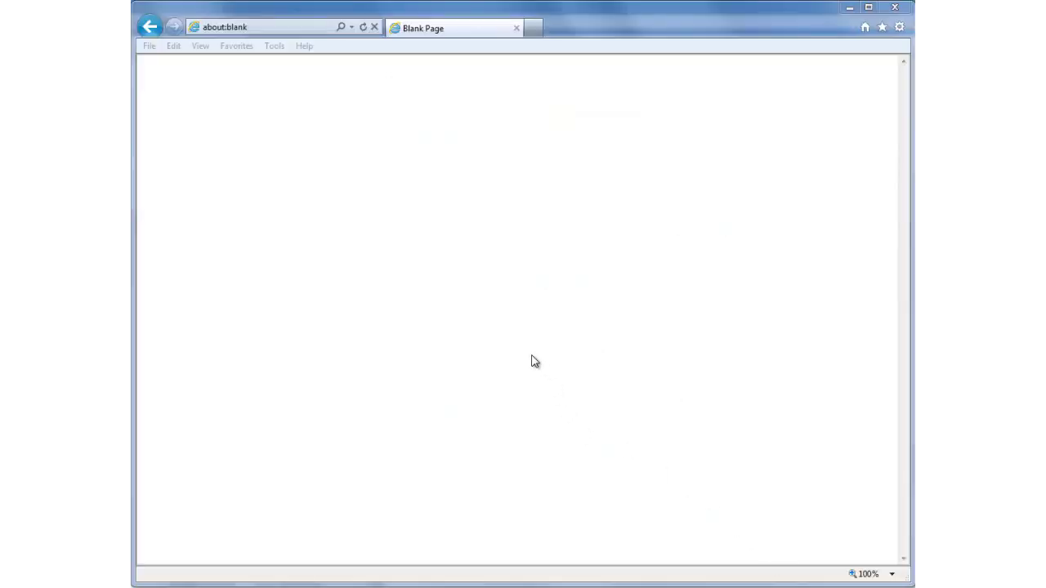
left_click(242, 28)
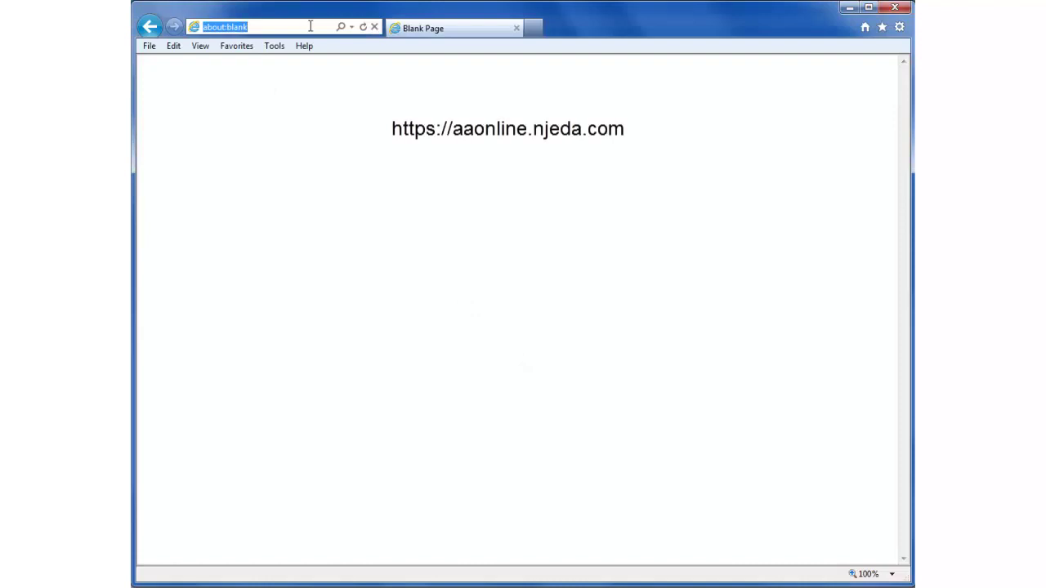
key("BackSpace")
type("htt")
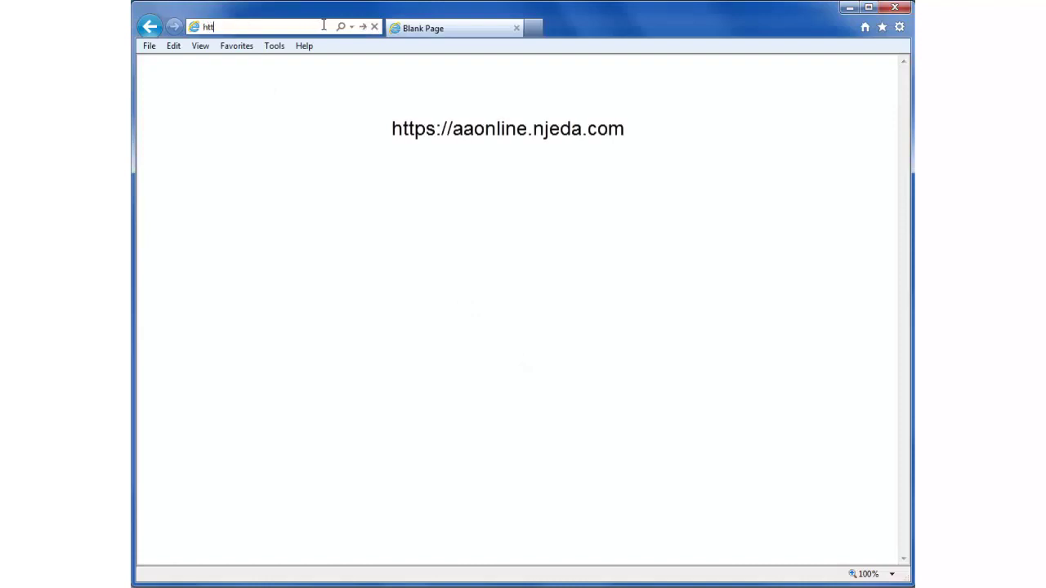
type("ps://aaonline.njeda.com")
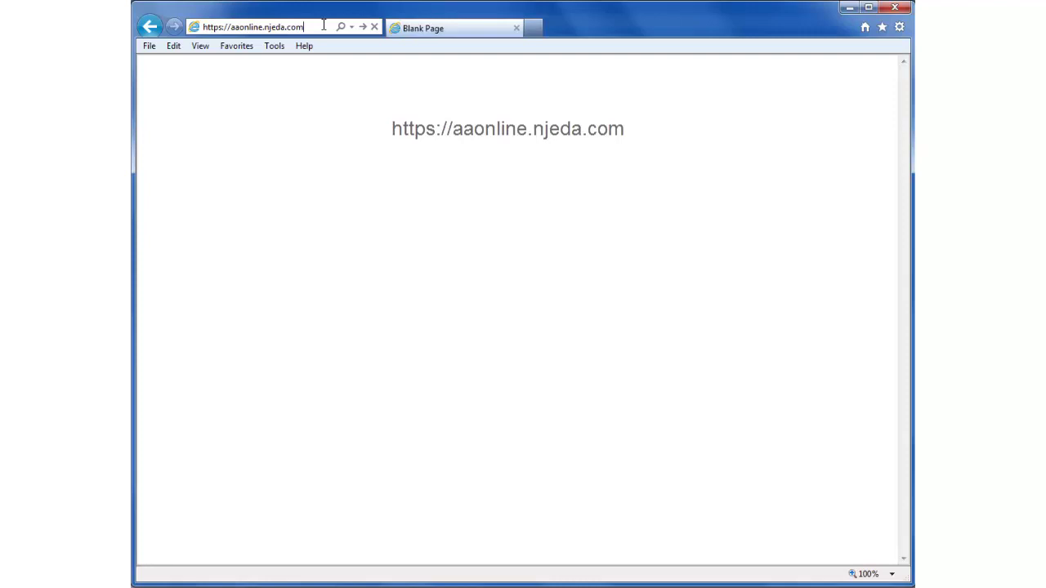
left_click(363, 27)
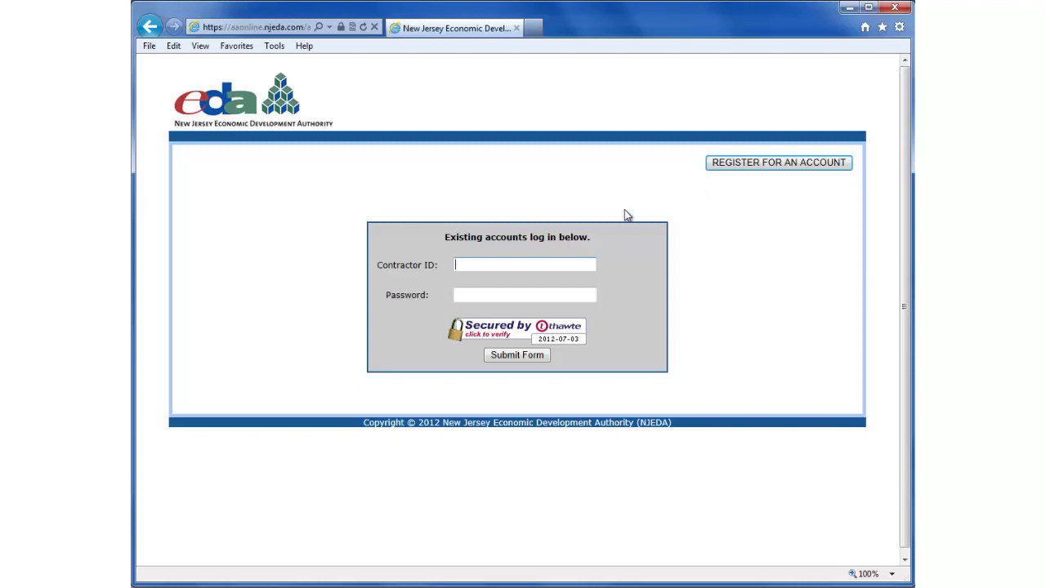
Step: Log in with the contractor ID and account password
left_click(544, 265)
type("12345")
left_click(588, 295)
type("abc")
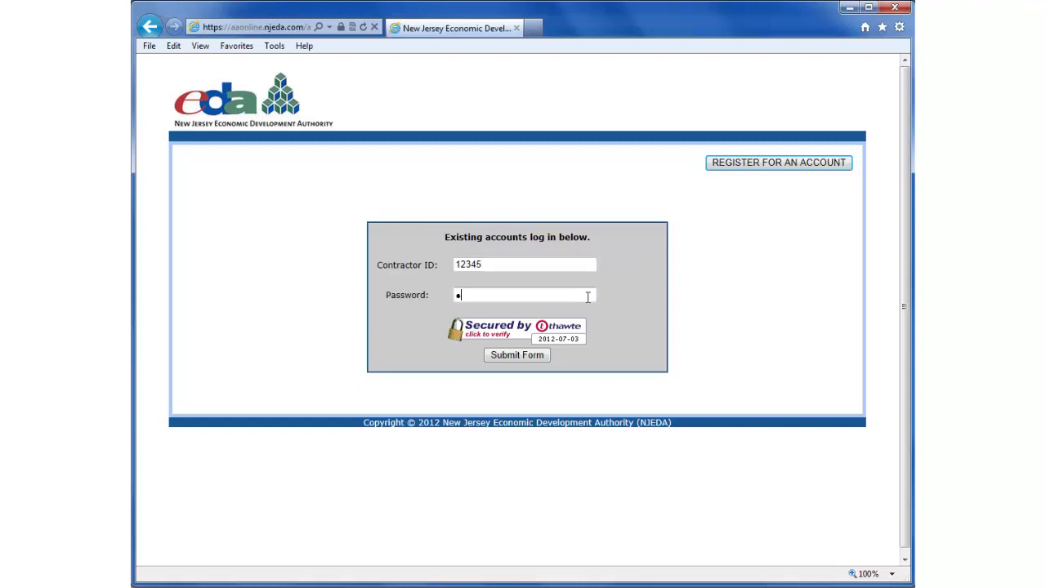
type("def")
left_click(515, 356)
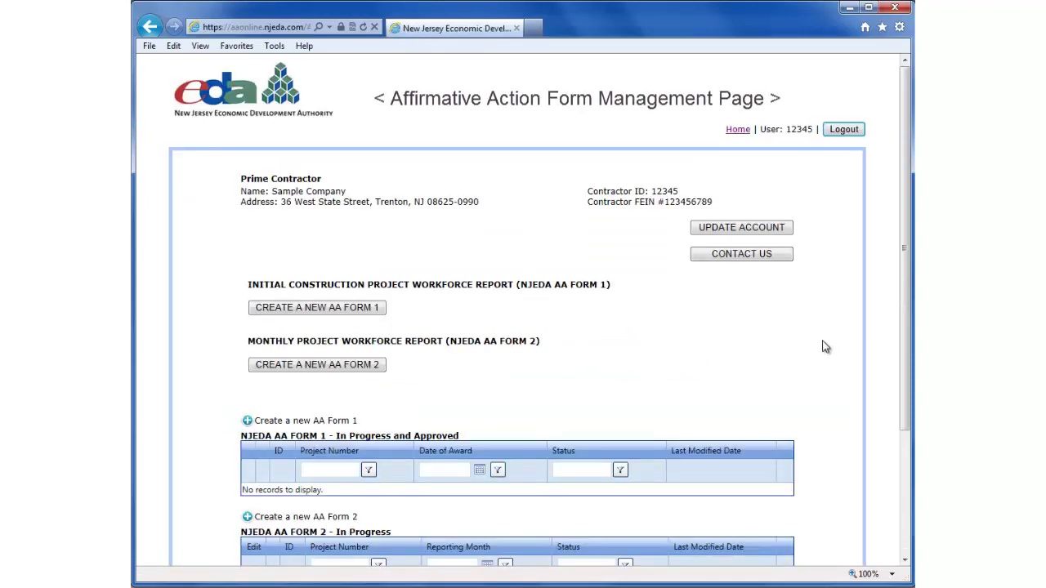
left_click_drag(907, 290, 911, 405)
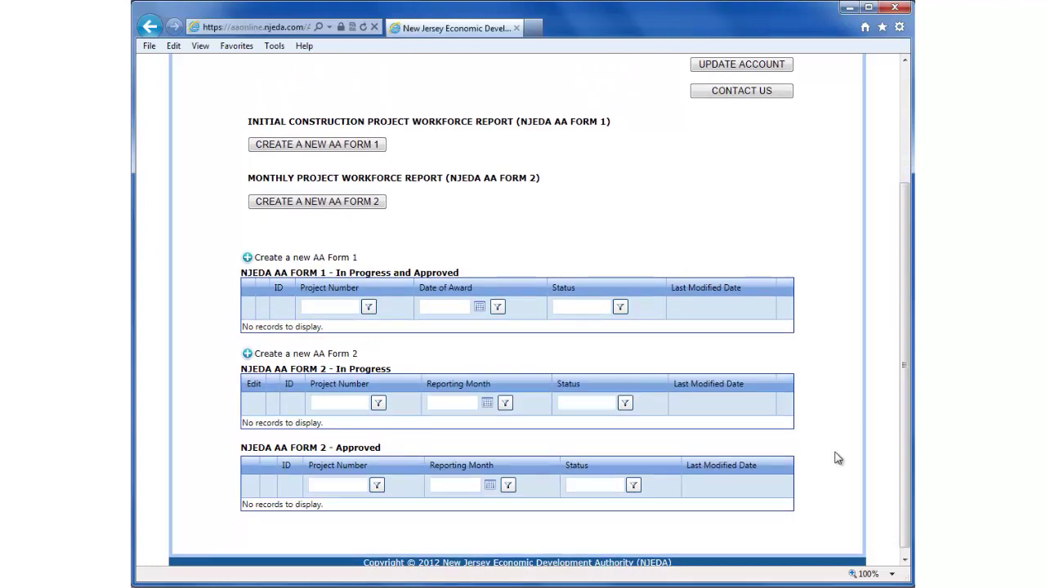
left_click_drag(910, 406, 907, 302)
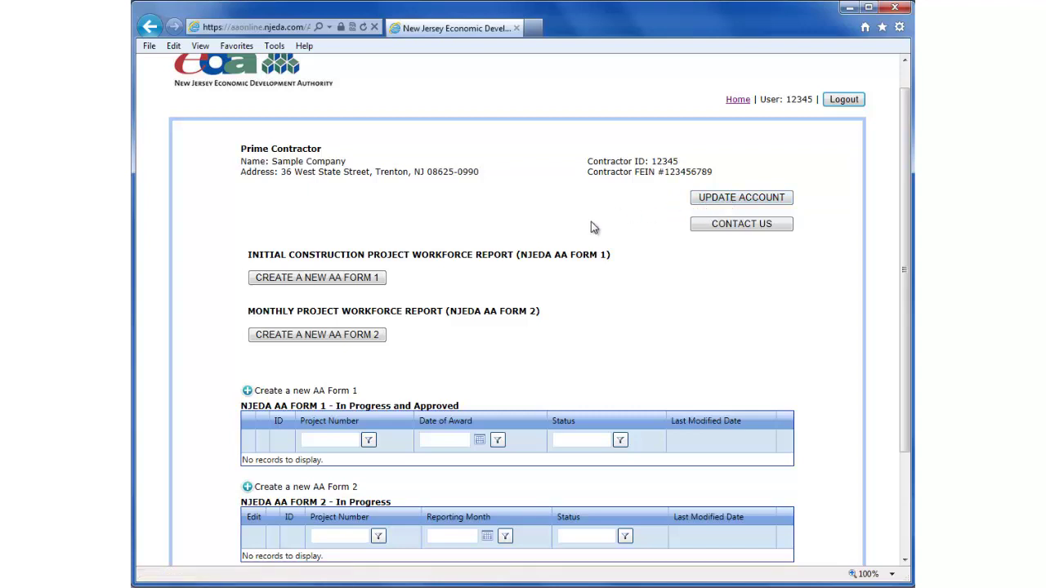
Step: Create a new AA Form 1 with project number 45678 and company name Test Company
left_click(330, 281)
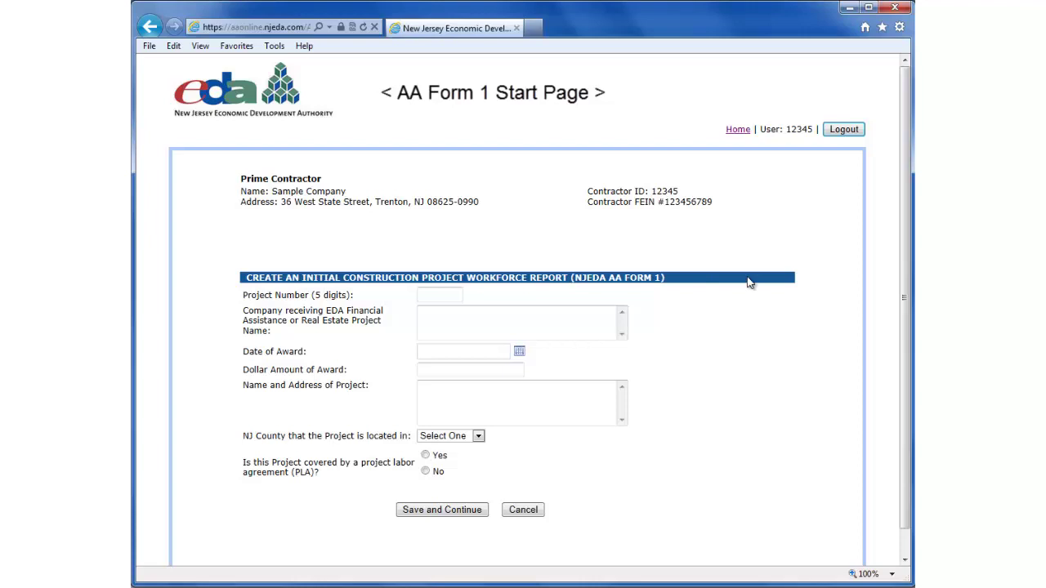
scroll(903, 188, "down", 1)
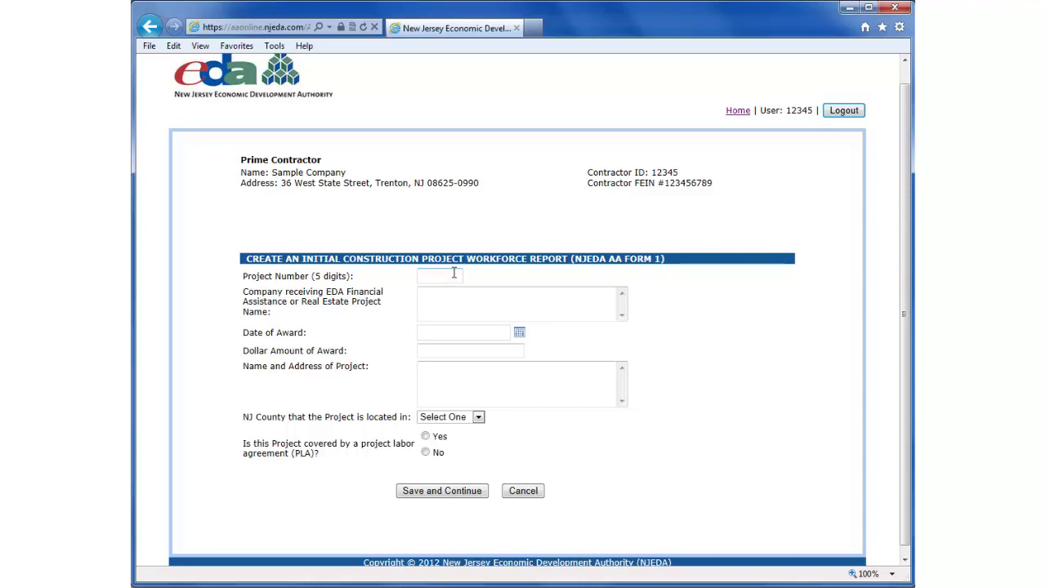
type("45678")
key("Tab")
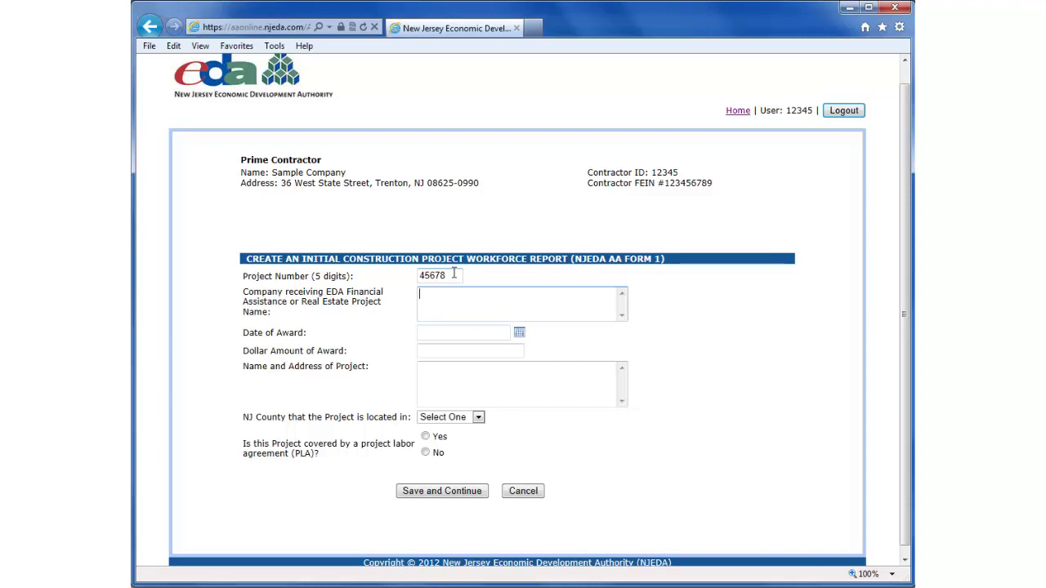
type("Test Company")
left_click(450, 333)
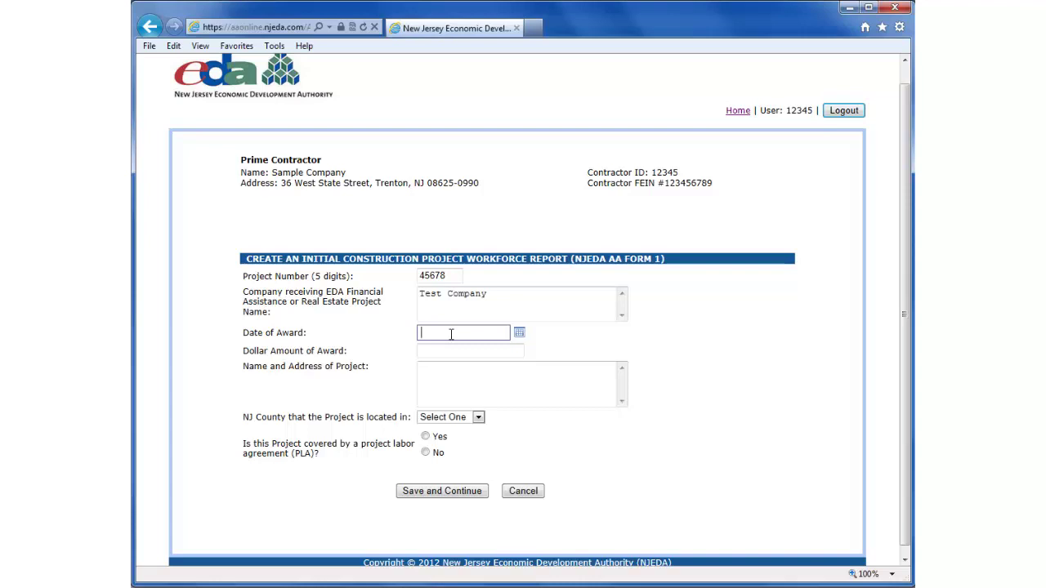
Step: Replace the typed award date with March 1, 2012 picked from the calendar
type("03")
type("/01/2012")
left_click_drag(468, 332, 404, 331)
key("BackSpace")
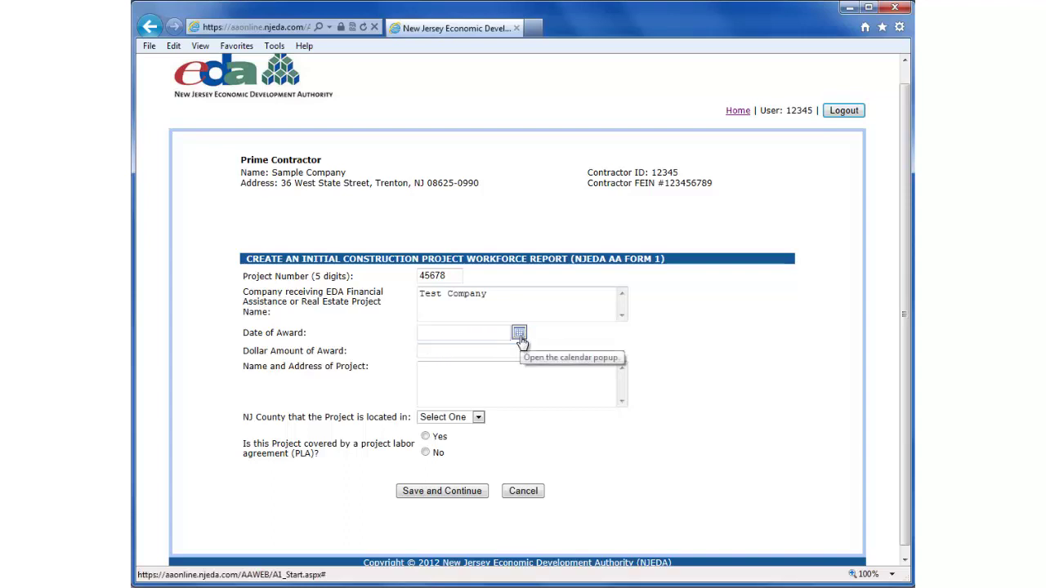
left_click(520, 333)
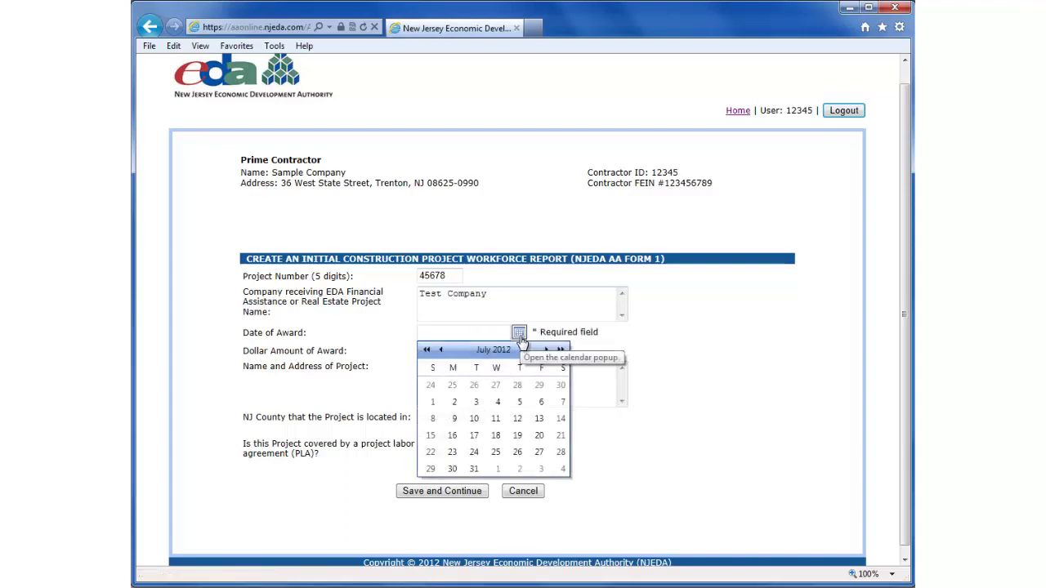
left_click(440, 350)
left_click(441, 350)
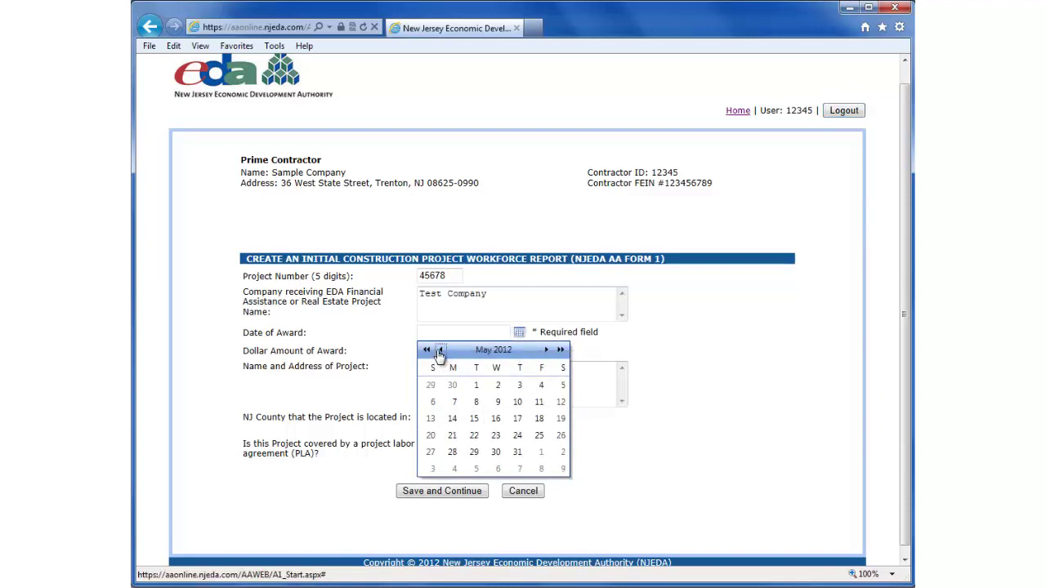
left_click(441, 349)
left_click(441, 350)
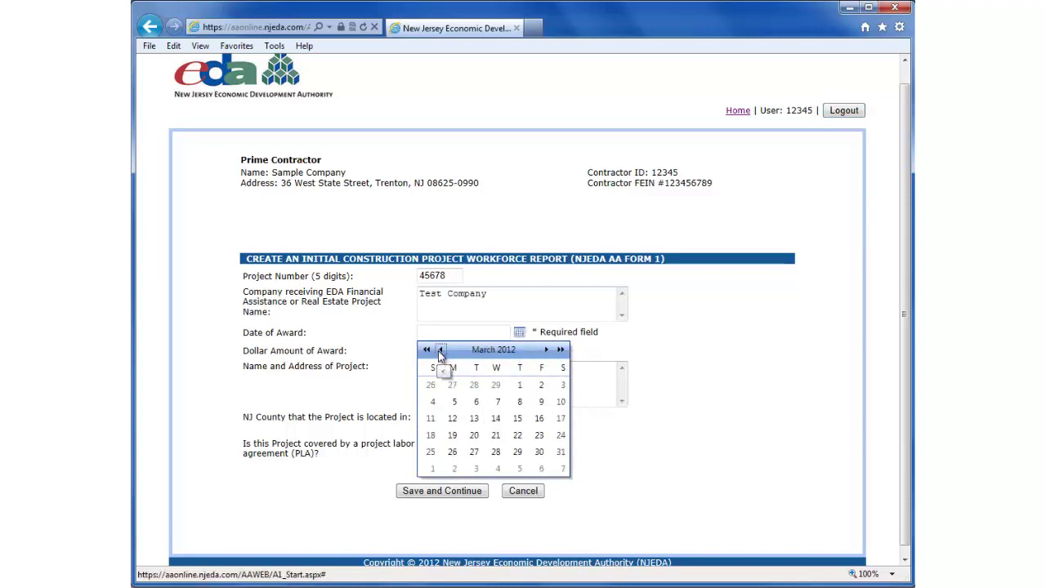
left_click(518, 385)
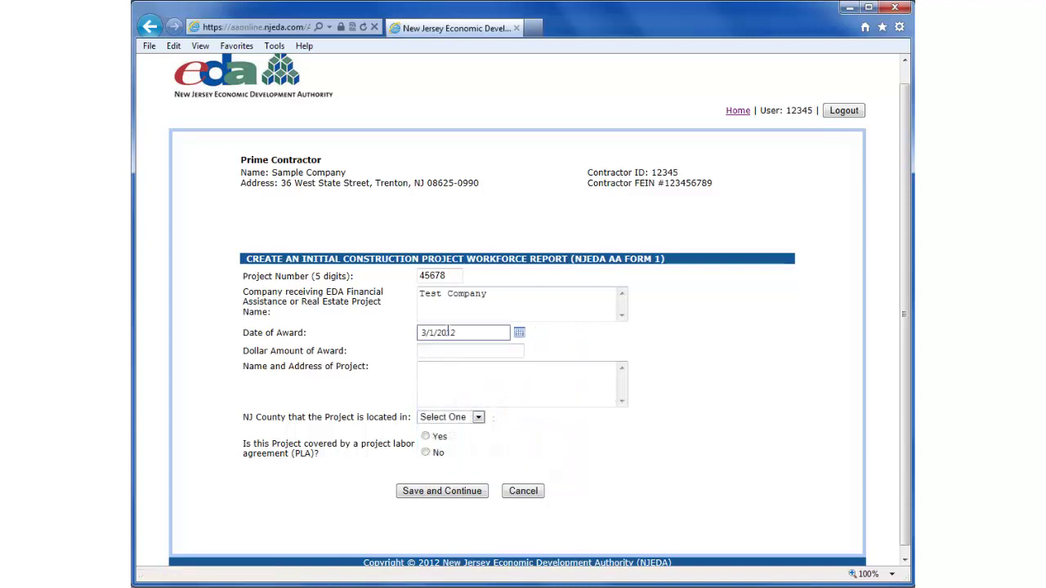
left_click(440, 351)
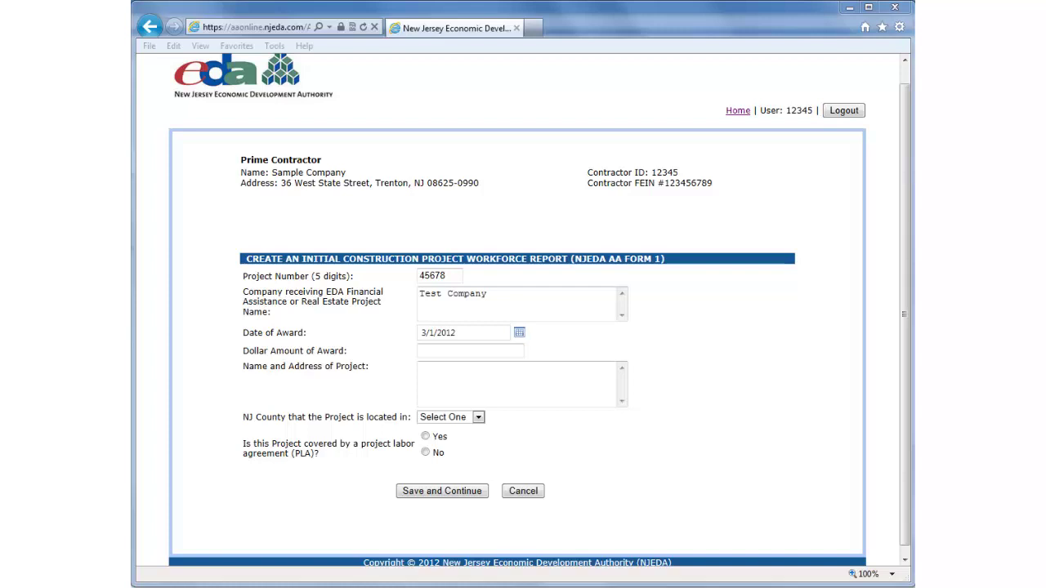
Step: Enter 500,000 as the Dollar Amount of Award
left_click(451, 350)
type("$")
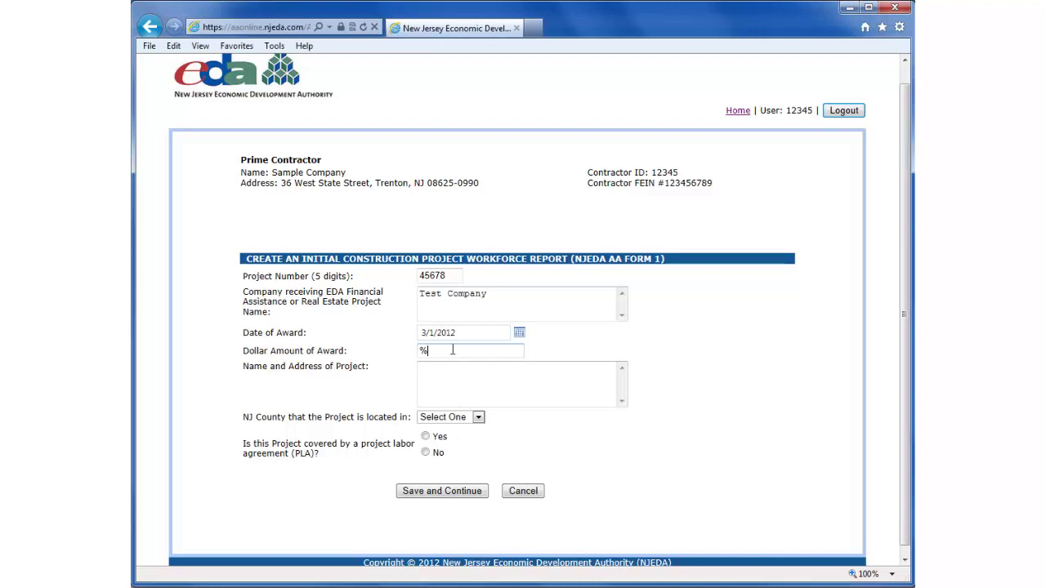
key("BackSpace")
type("500,000")
Step: Enter the project name 'Test Company Plainsboro office' with its street, city and ZIP lines
left_click(448, 374)
type("Test Company Plainsoboro")
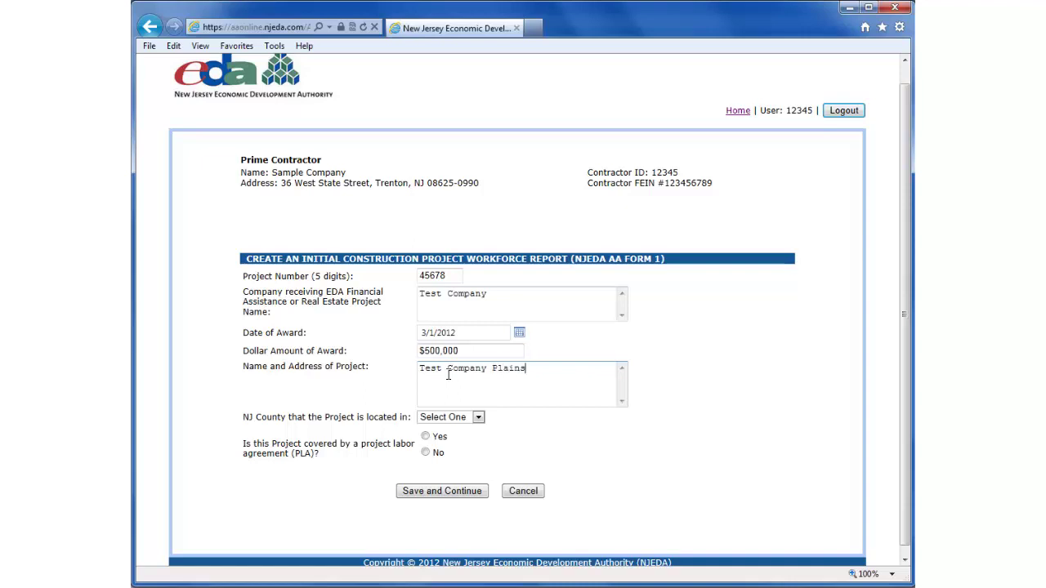
key("BackSpace")
key("BackSpace")
key("BackSpace")
key("BackSpace")
key("BackSpace")
key("BackSpace")
type("boro 0")
type("ffice")
key("Return")
key("Return")
type("Plainso")
type("oro, NJ 08")
type(" 08536")
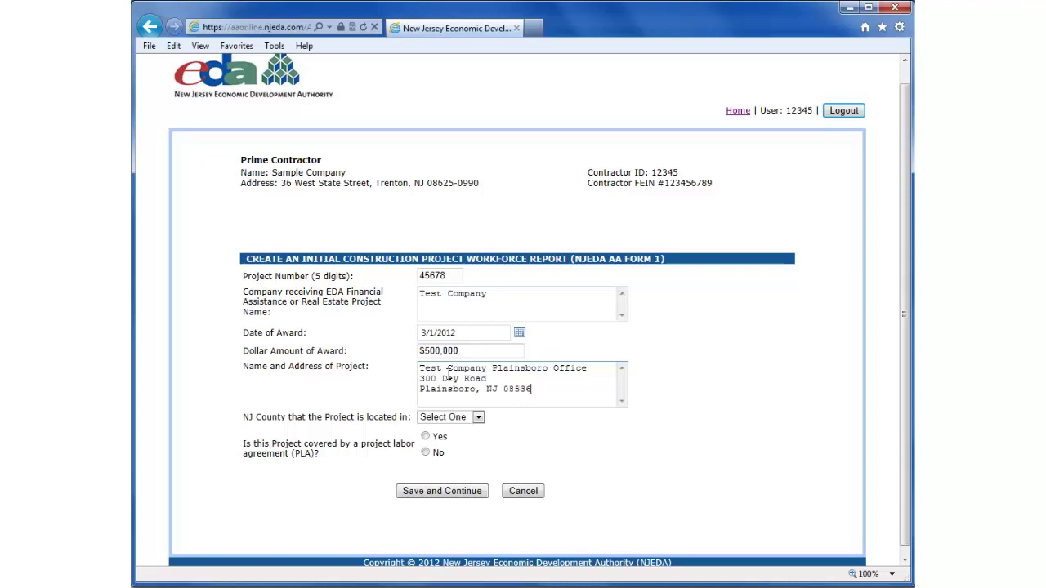
Step: Choose Middlesex county, answer No to PLA, and save the project details
left_click(479, 418)
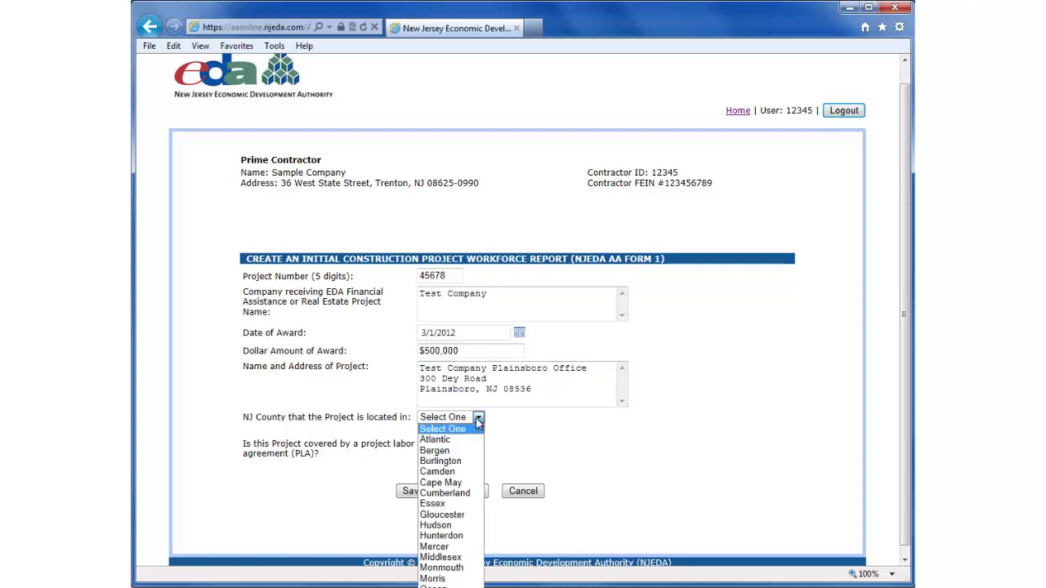
left_click(456, 558)
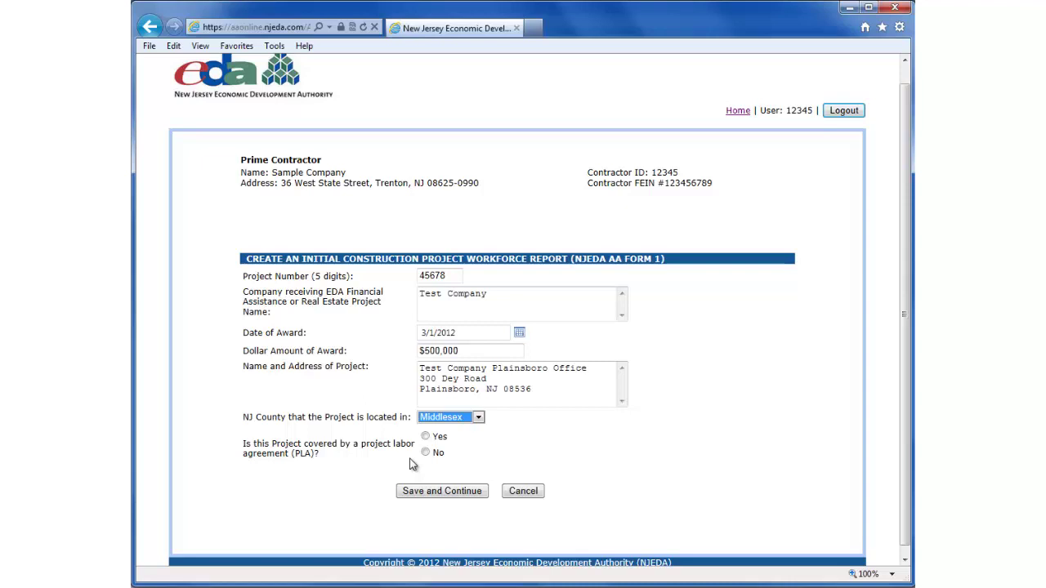
left_click(425, 453)
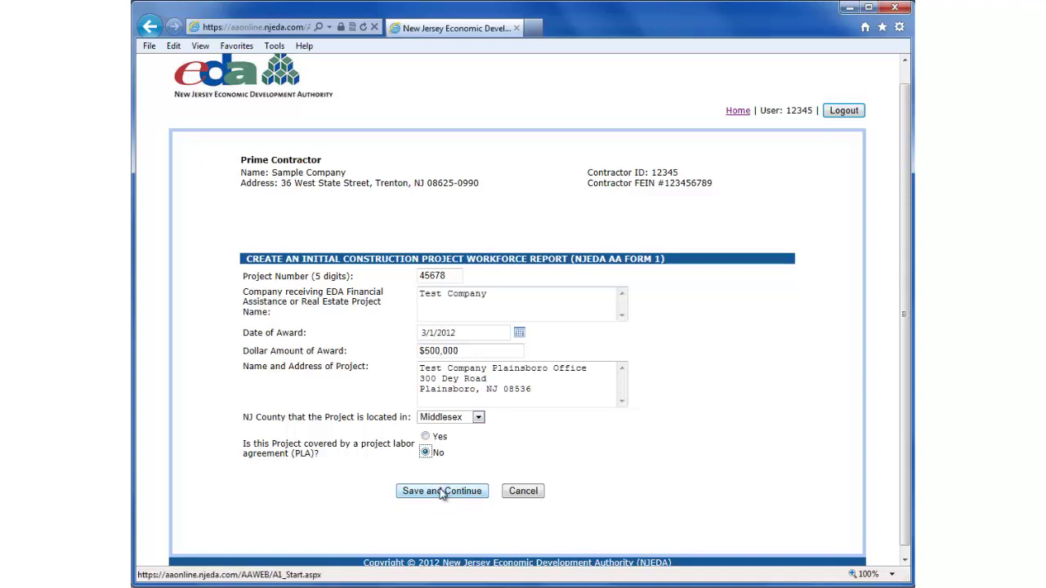
left_click(441, 491)
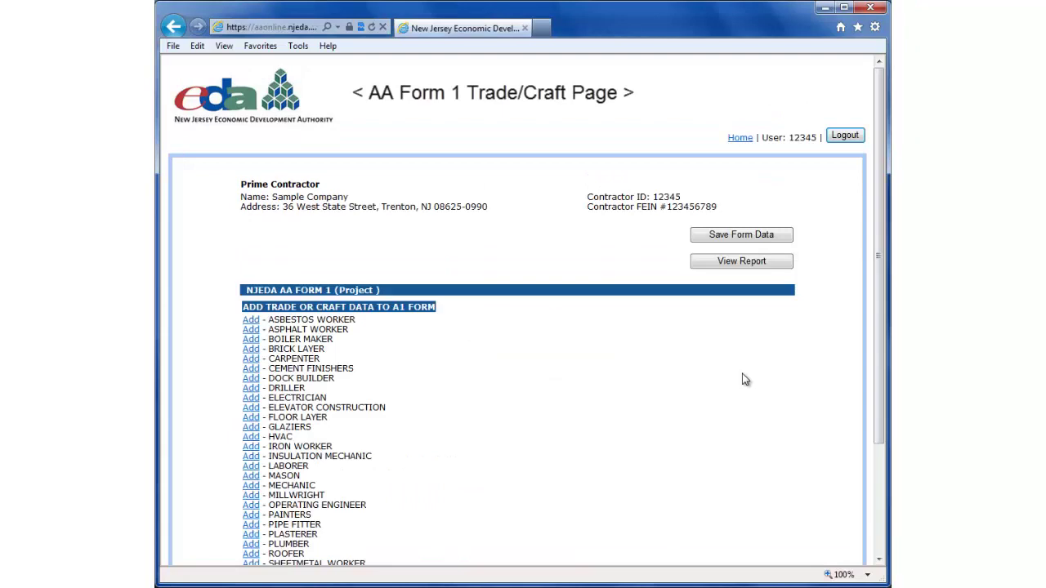
left_click_drag(876, 194, 877, 227)
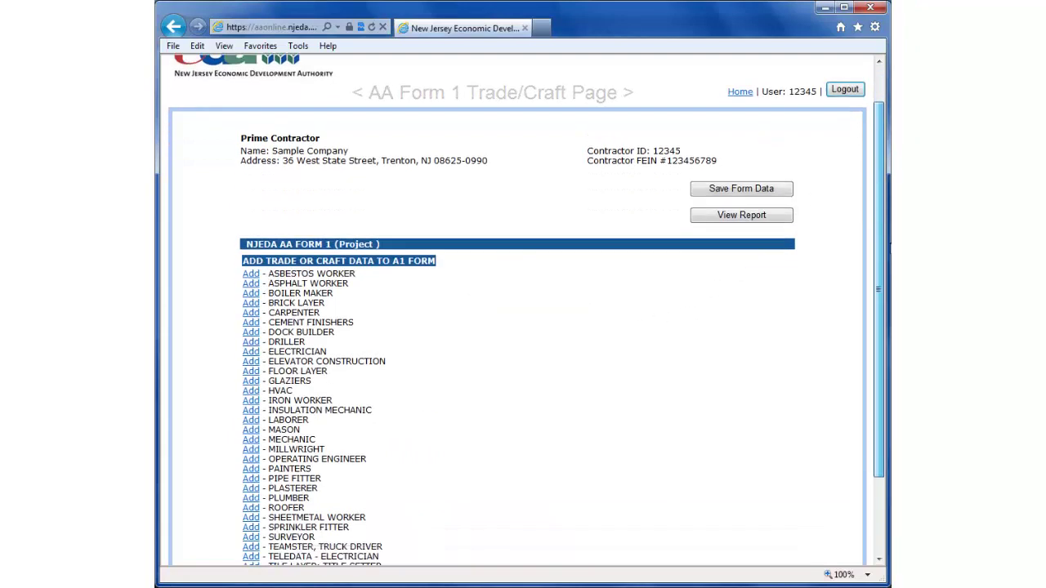
scroll(474, 273, "down", 2)
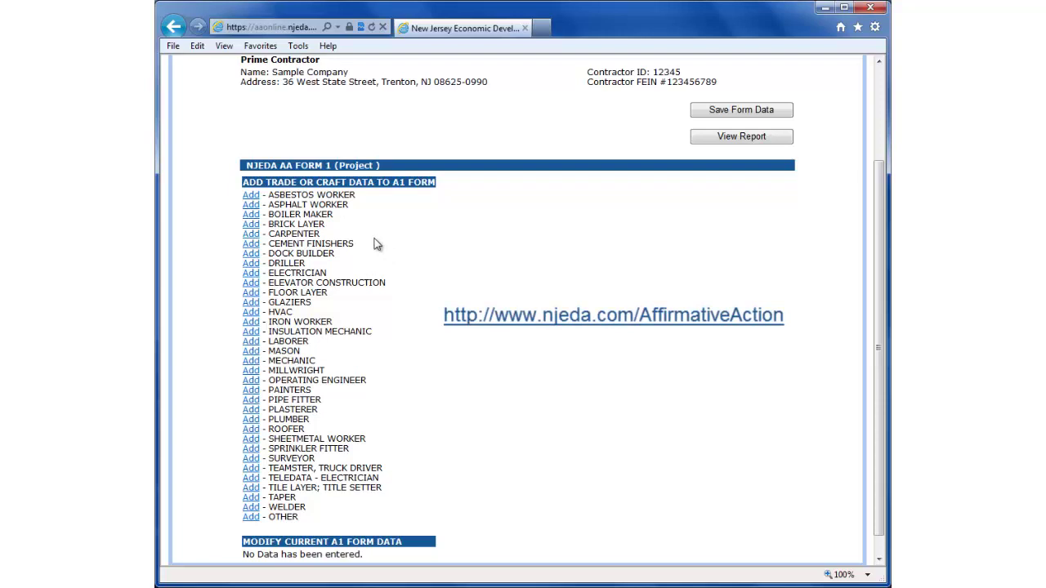
Step: Add Electrician projections of 100 total, 20 women and 25 minority workers
left_click(252, 278)
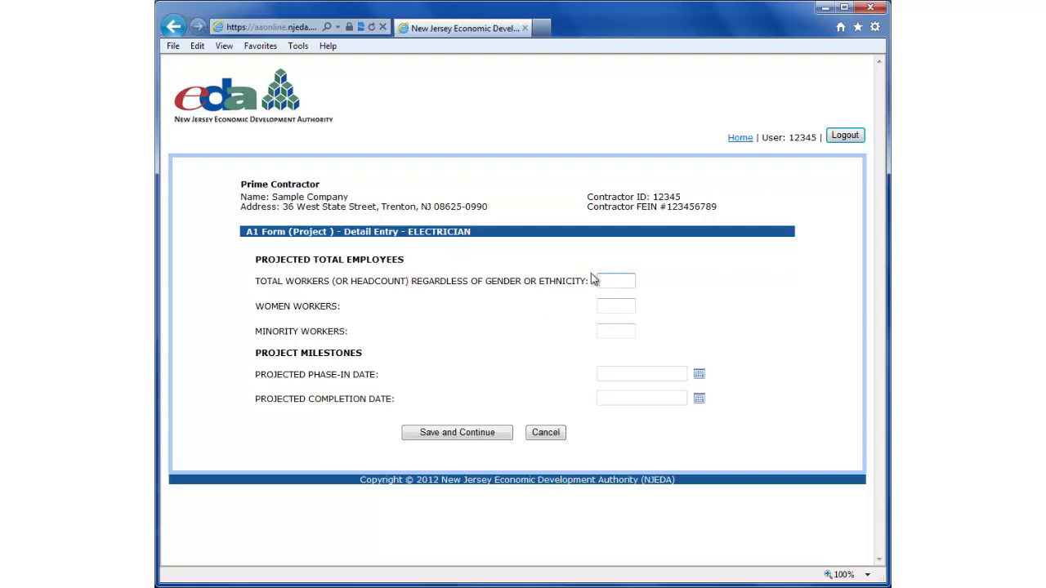
type("100")
left_click(605, 305)
type("20")
left_click(607, 330)
type("25")
left_click(614, 372)
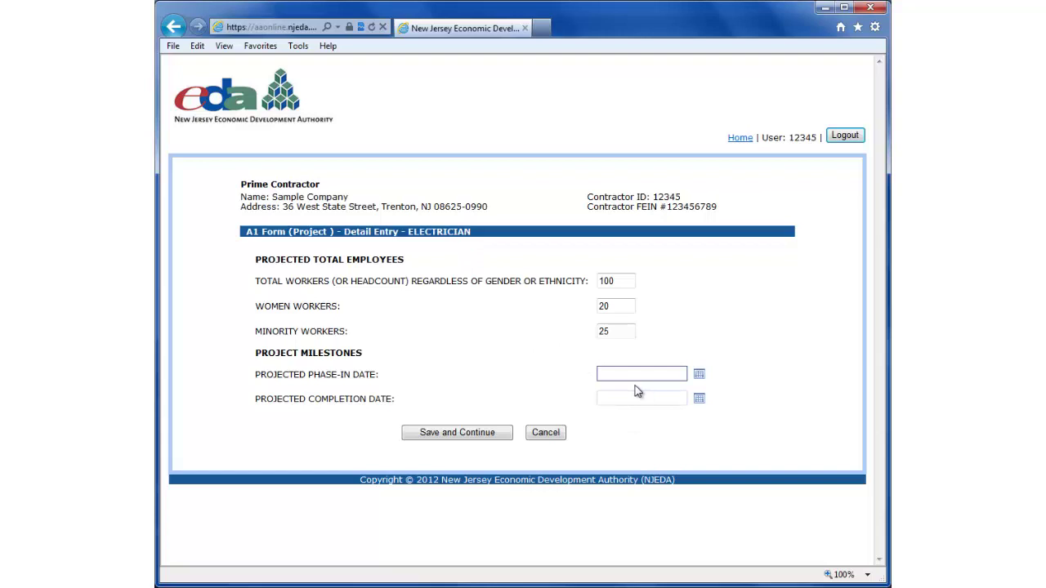
Step: Set Electrician phase-in to 8/1/2012 and completion to September 24, 2012
left_click(700, 378)
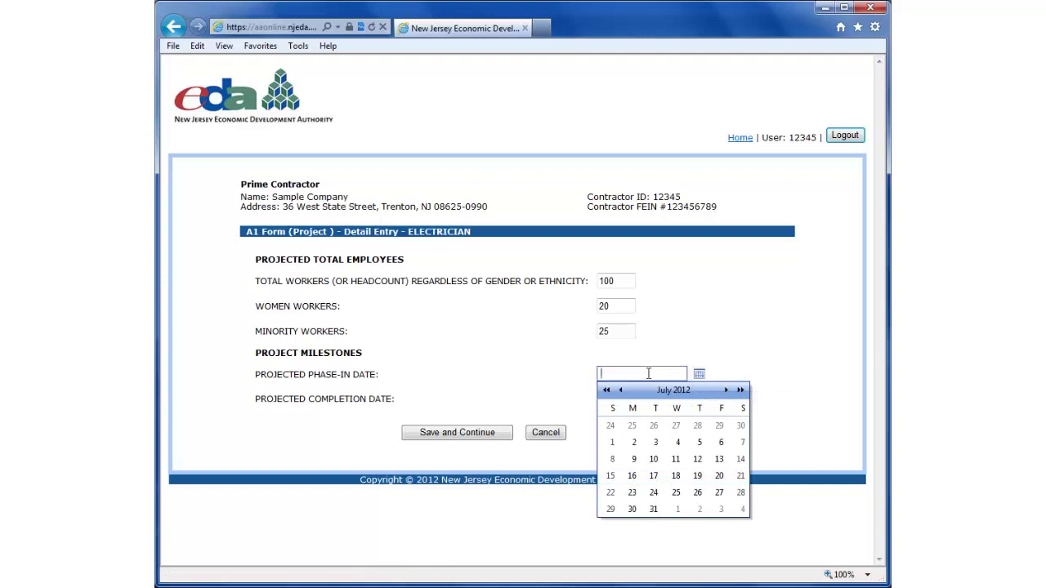
type("8/1/2-12")
key("BackSpace")
key("BackSpace")
key("BackSpace")
key("BackSpace")
type("2012")
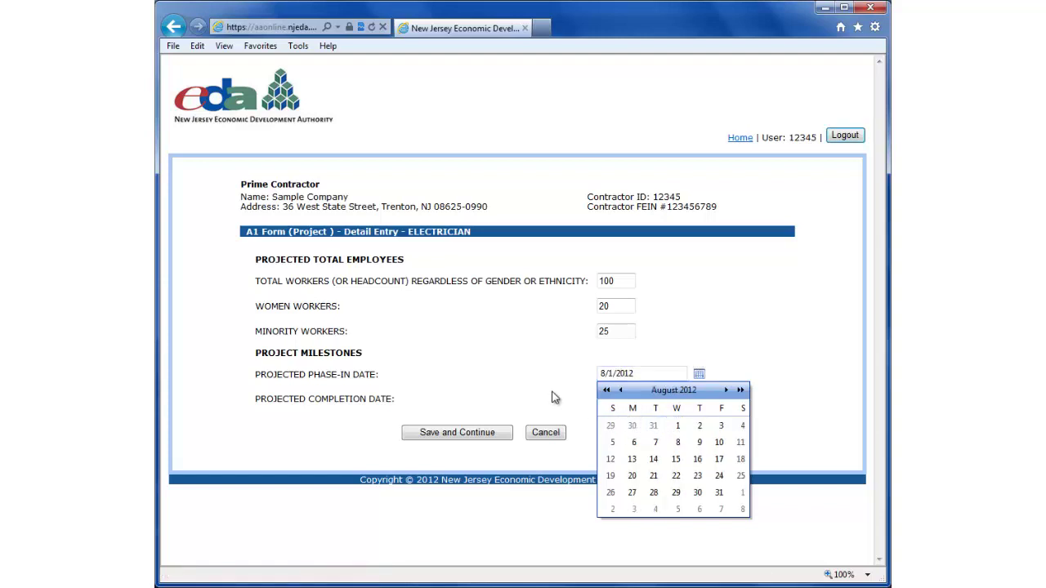
left_click(609, 398)
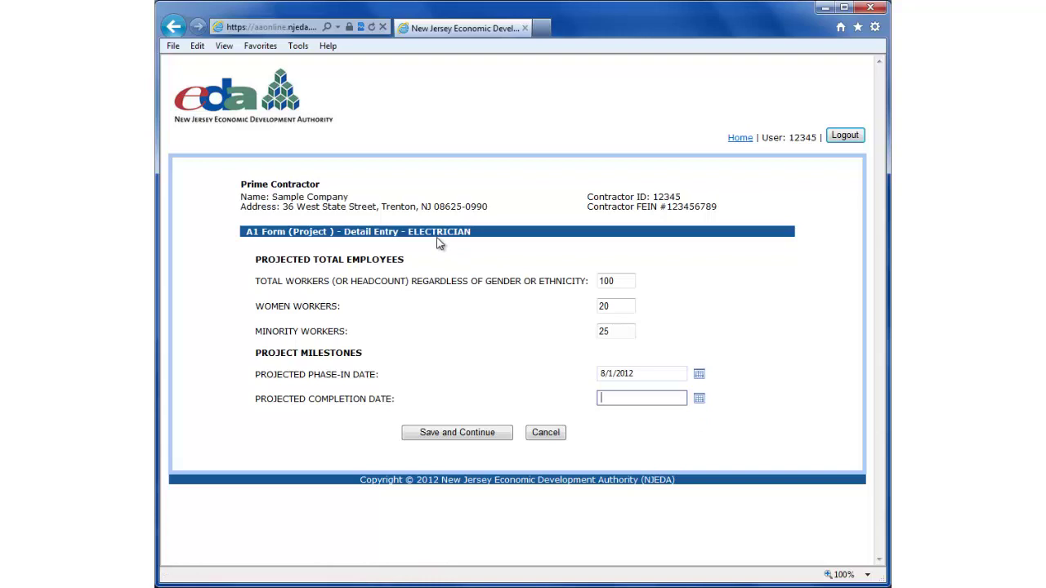
left_click(698, 400)
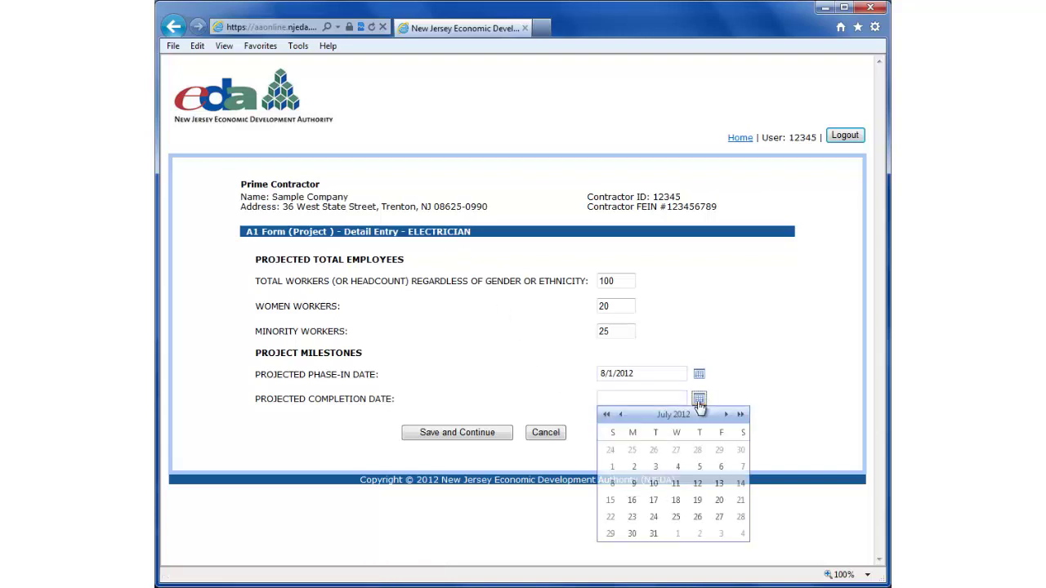
left_click(726, 415)
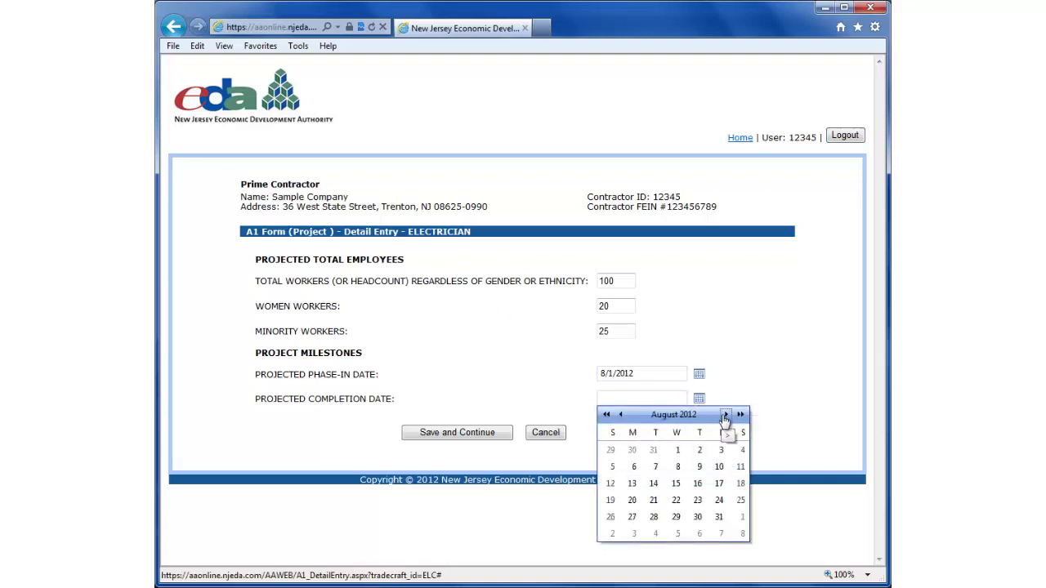
left_click(724, 415)
left_click(633, 518)
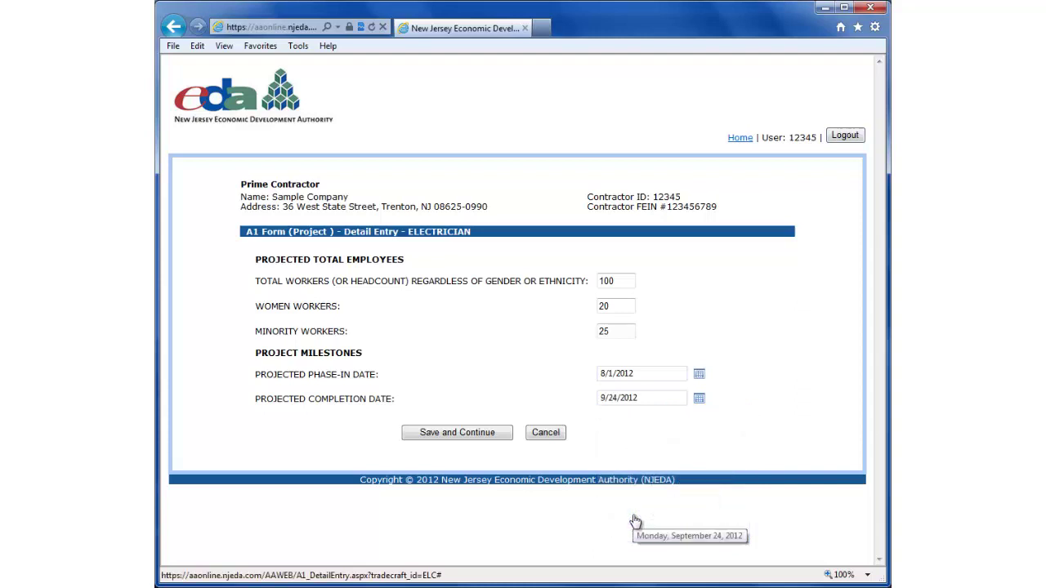
left_click(647, 401)
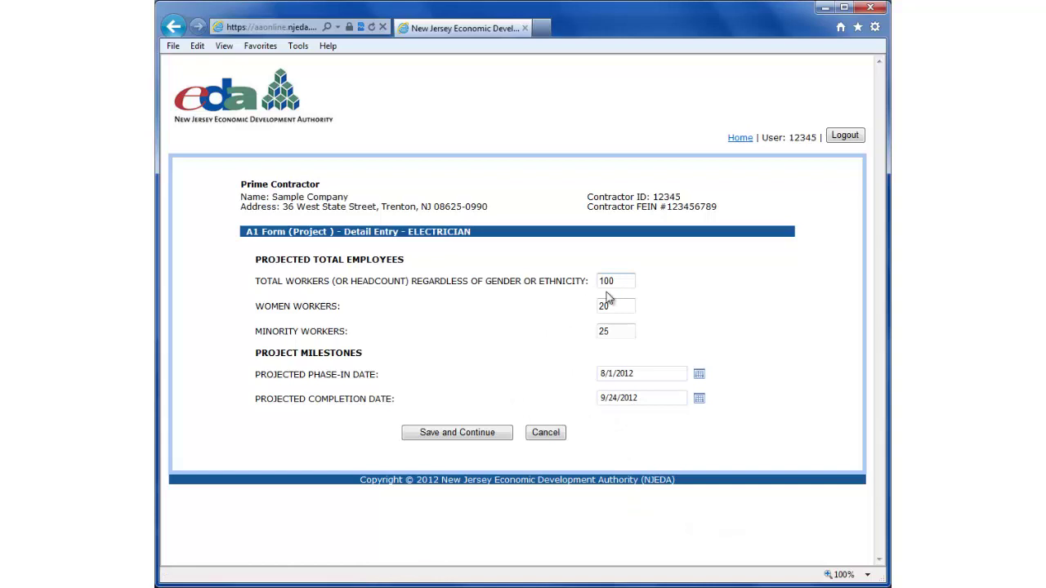
Step: Save the Electrician entry, reopen it from the trade list, and save it again
left_click(455, 432)
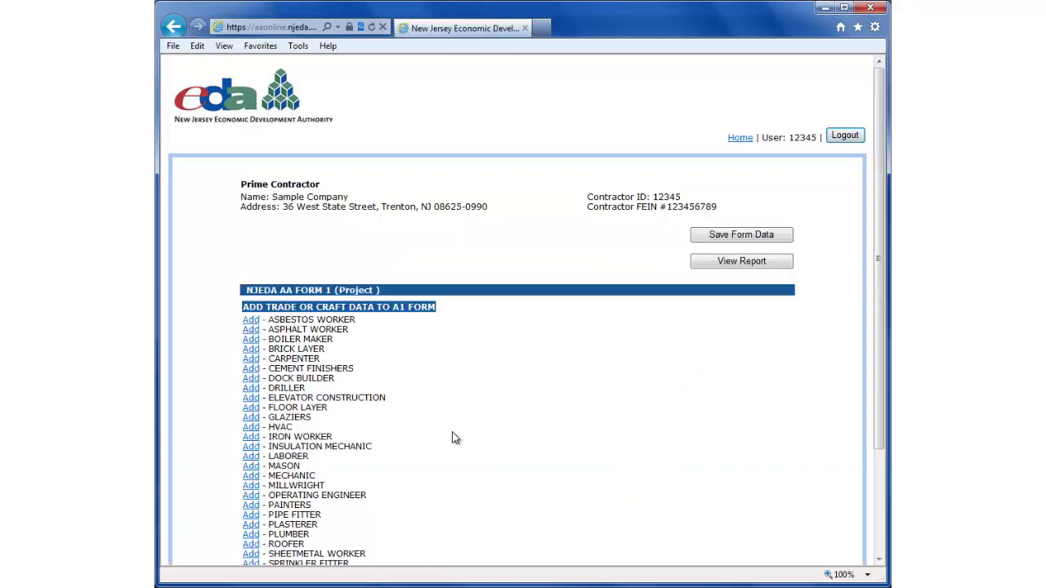
scroll(504, 390, "down", 1)
scroll(504, 390, "down", 1)
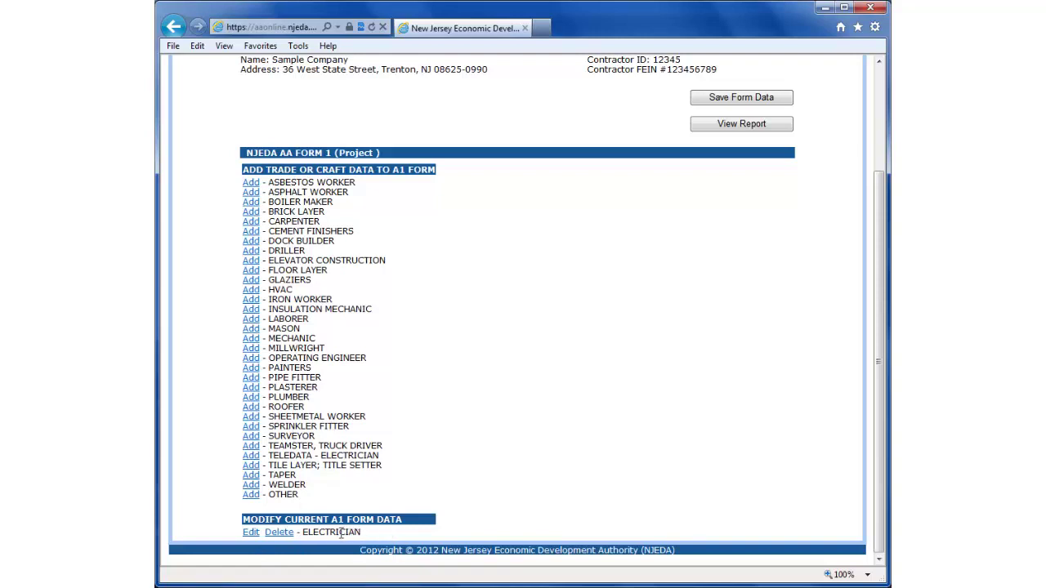
left_click(250, 533)
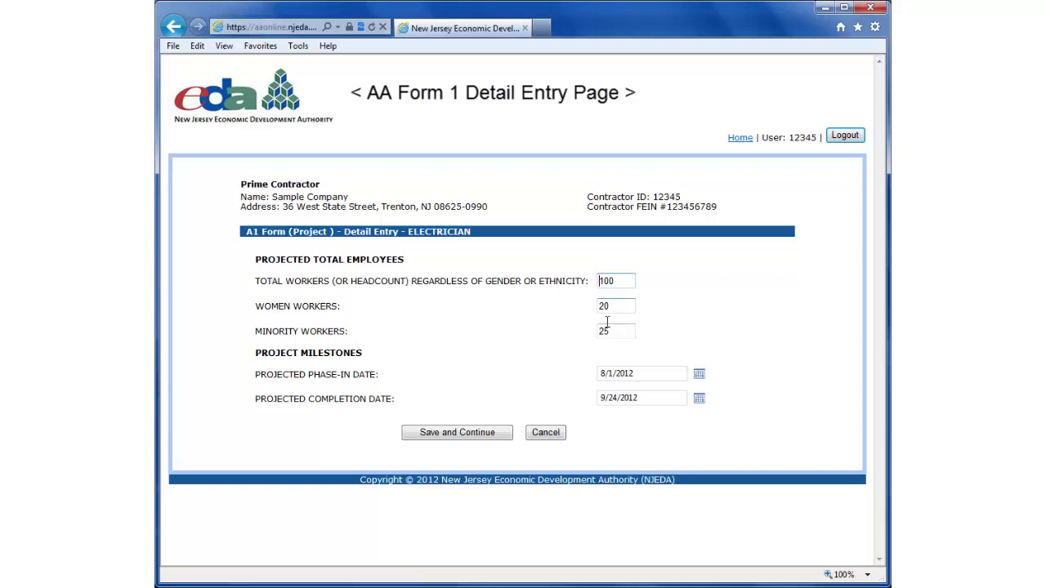
left_click(471, 443)
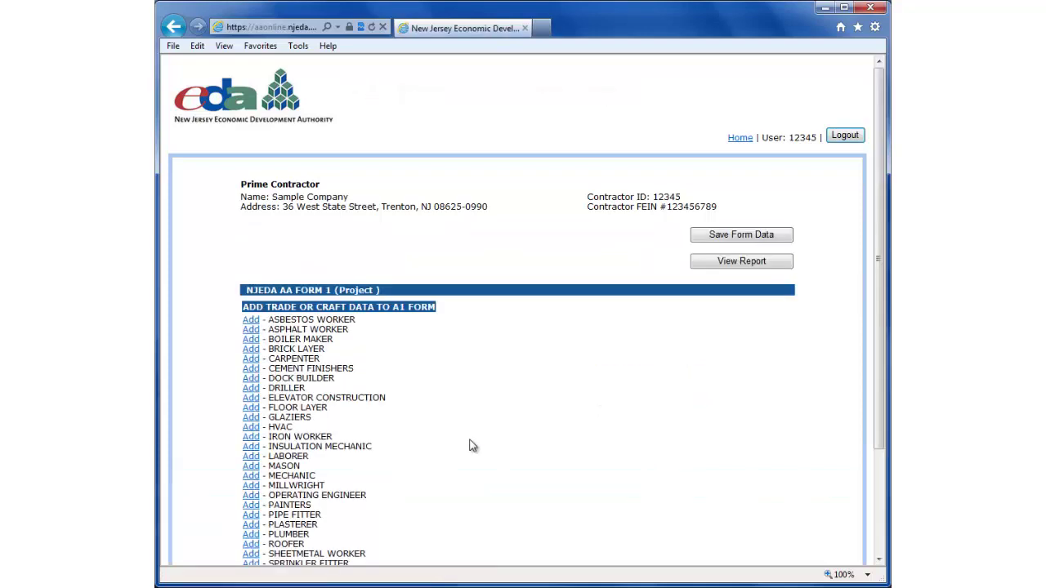
scroll(439, 387, "down", 2)
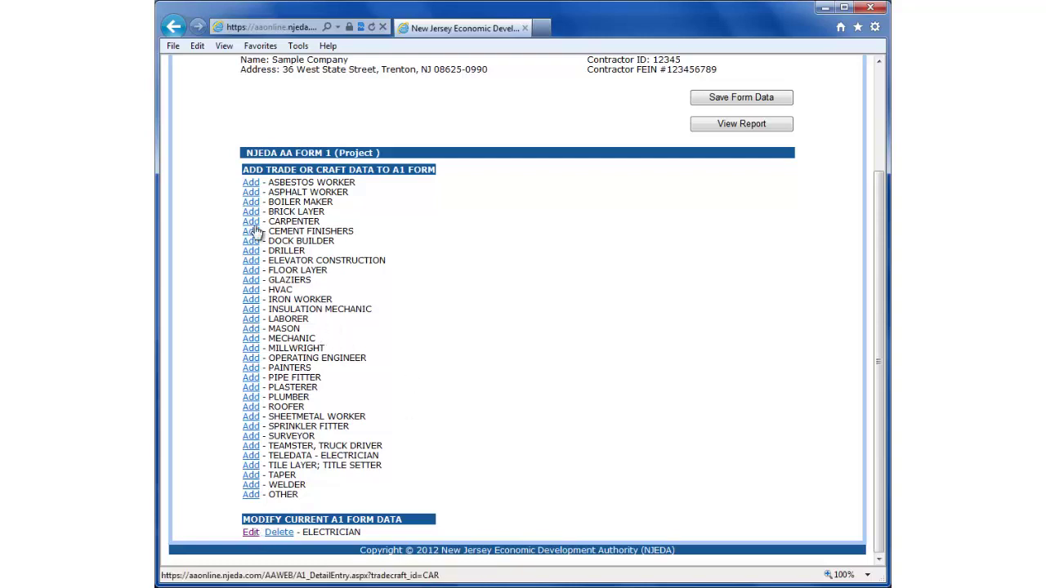
Step: Start the LABORER entry with 120 total, 10 women and 15 minority workers
left_click(251, 320)
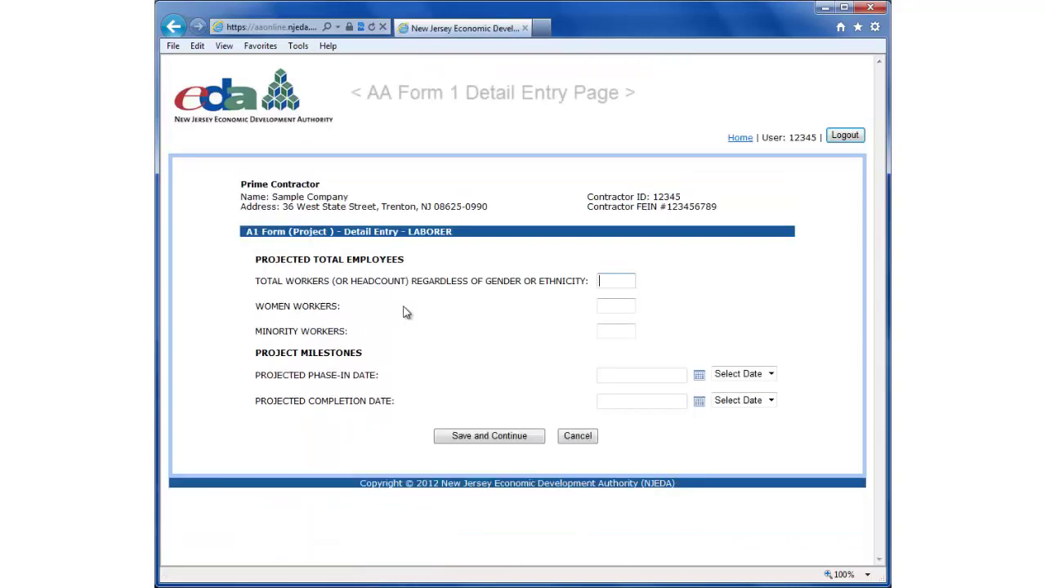
left_click(607, 280)
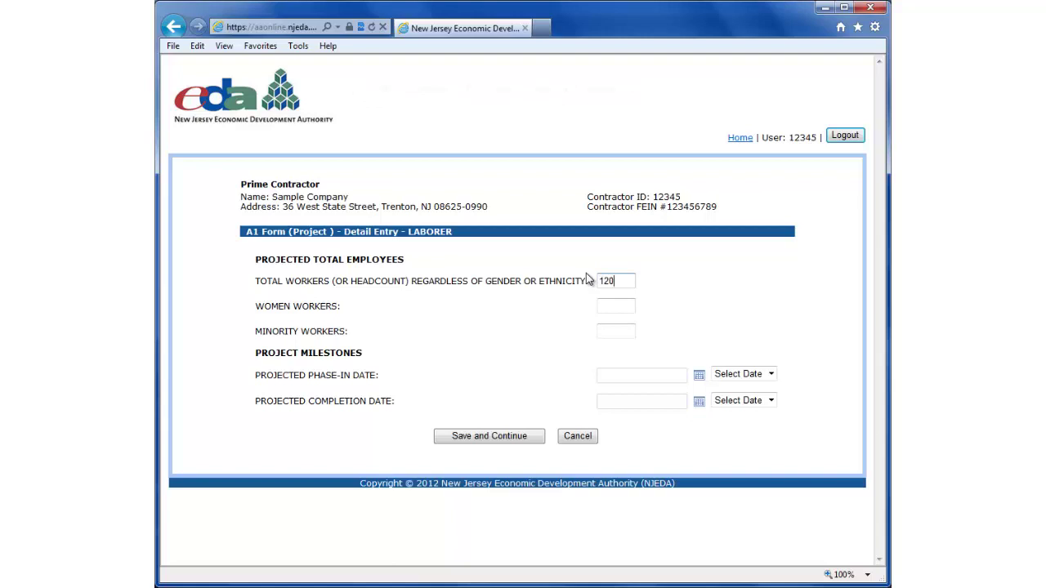
left_click(612, 305)
left_click(610, 330)
type("15")
Step: Set Laborer phase-in to 2012-08-01 and completion to October 29, 2012
left_click(640, 376)
left_click(638, 377)
left_click(751, 381)
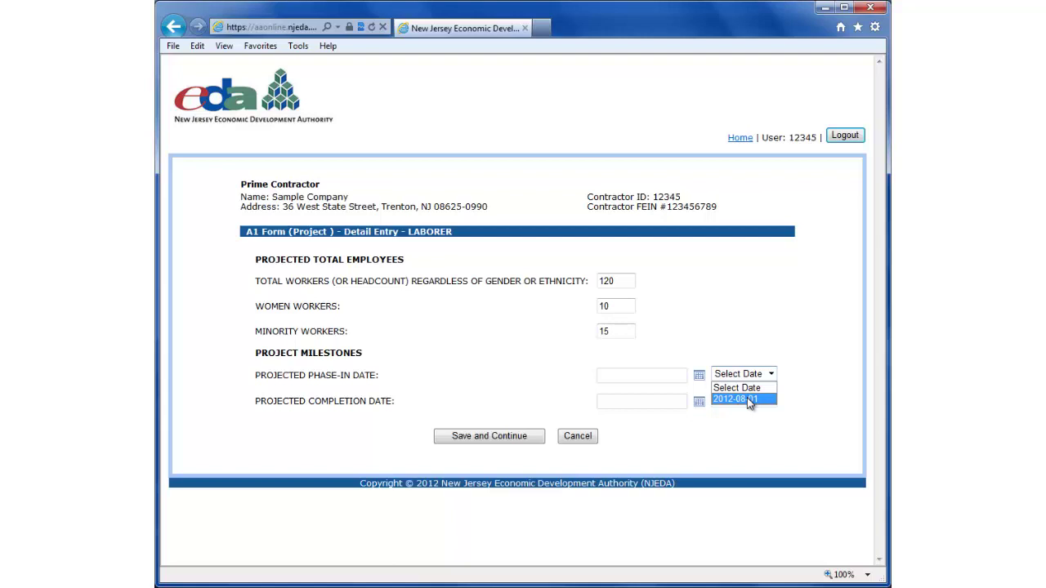
left_click(747, 399)
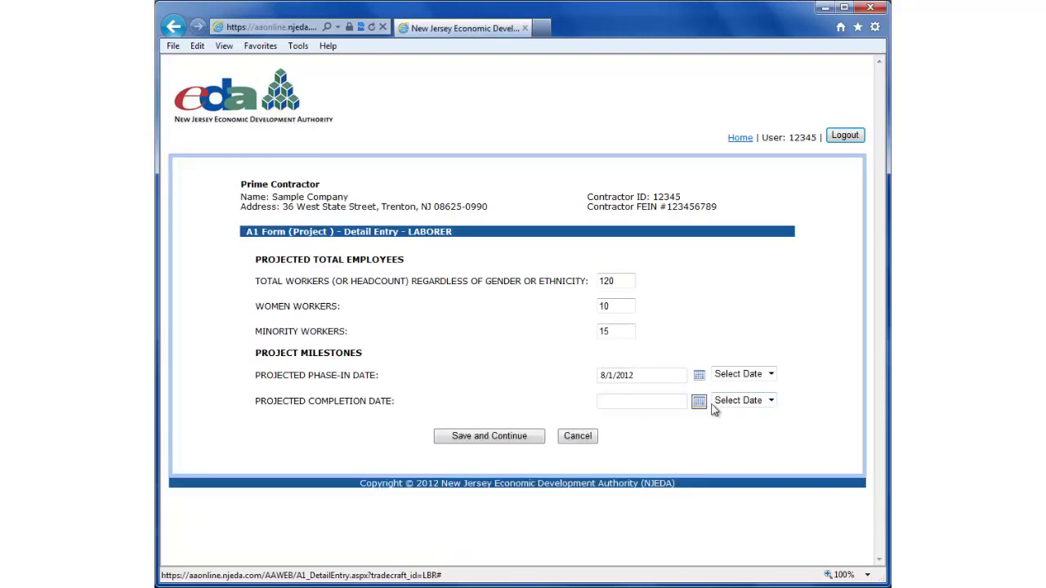
left_click(739, 401)
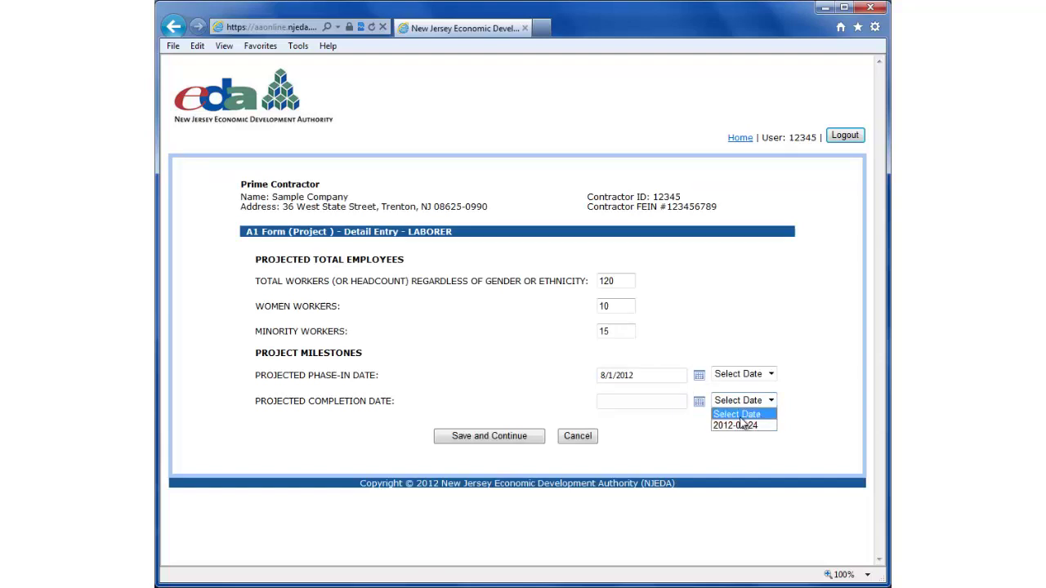
left_click(662, 401)
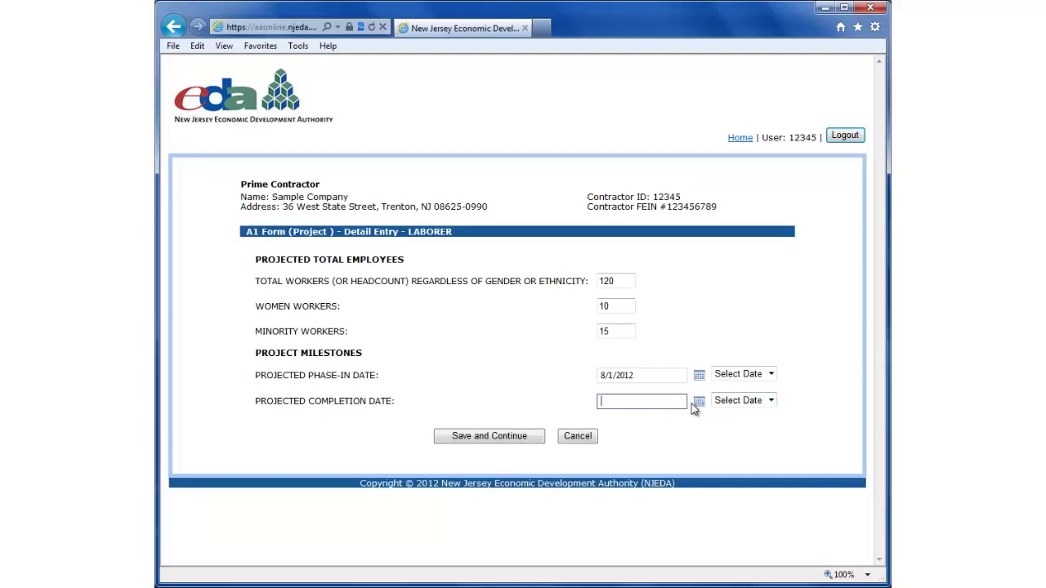
left_click(698, 402)
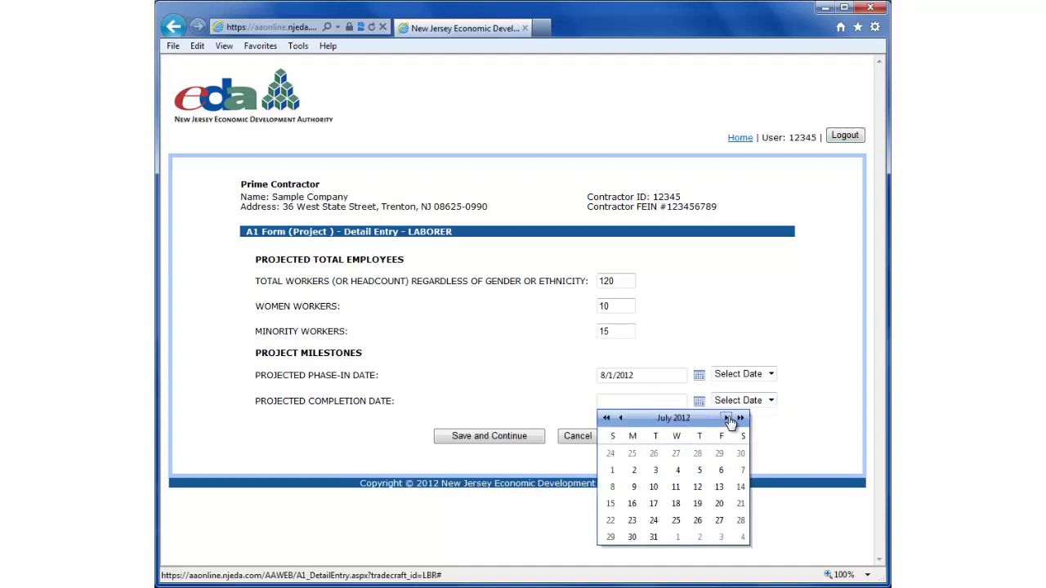
left_click(727, 419)
left_click(727, 418)
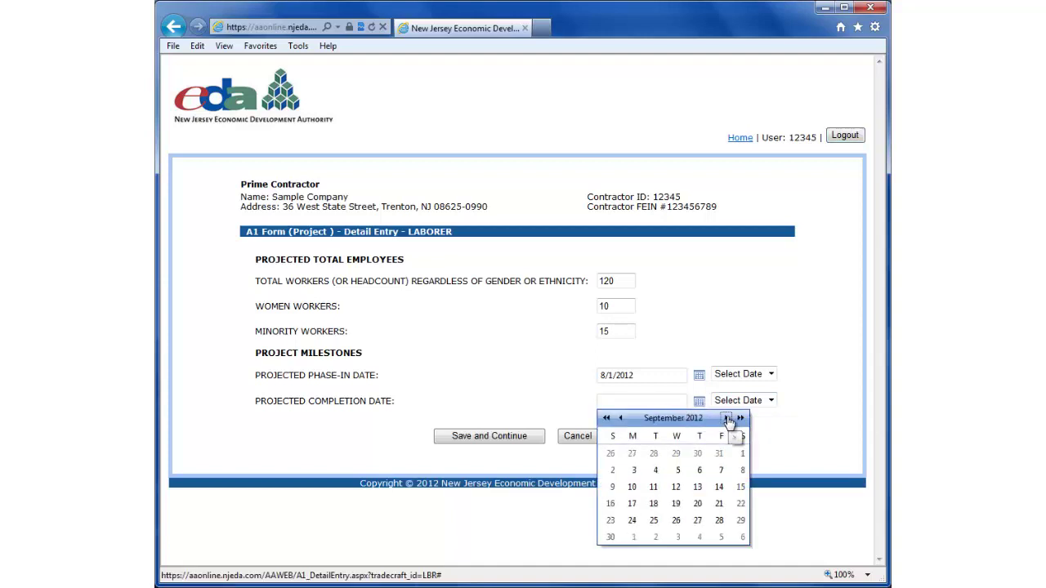
left_click(727, 419)
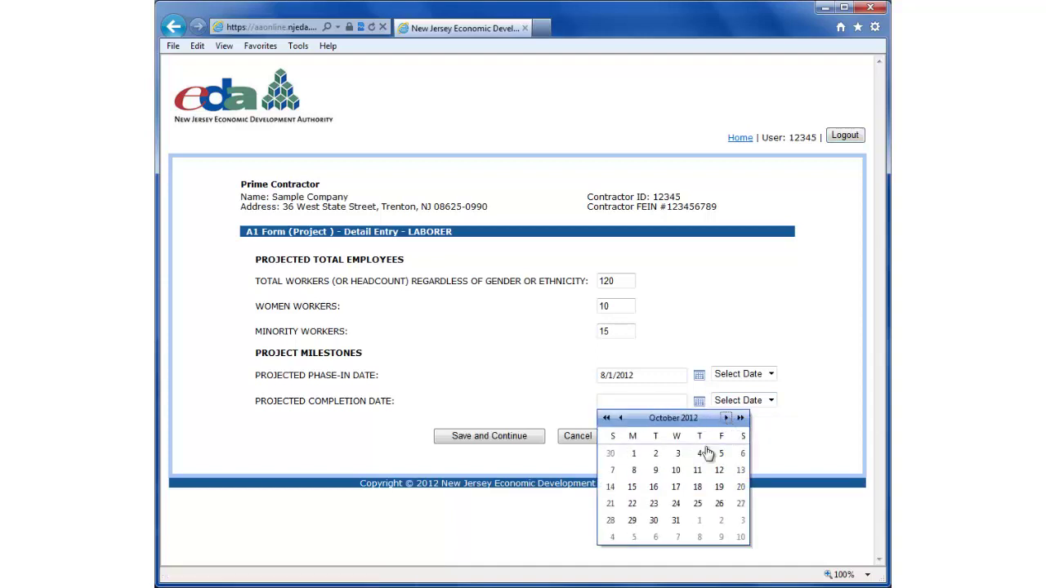
left_click(633, 521)
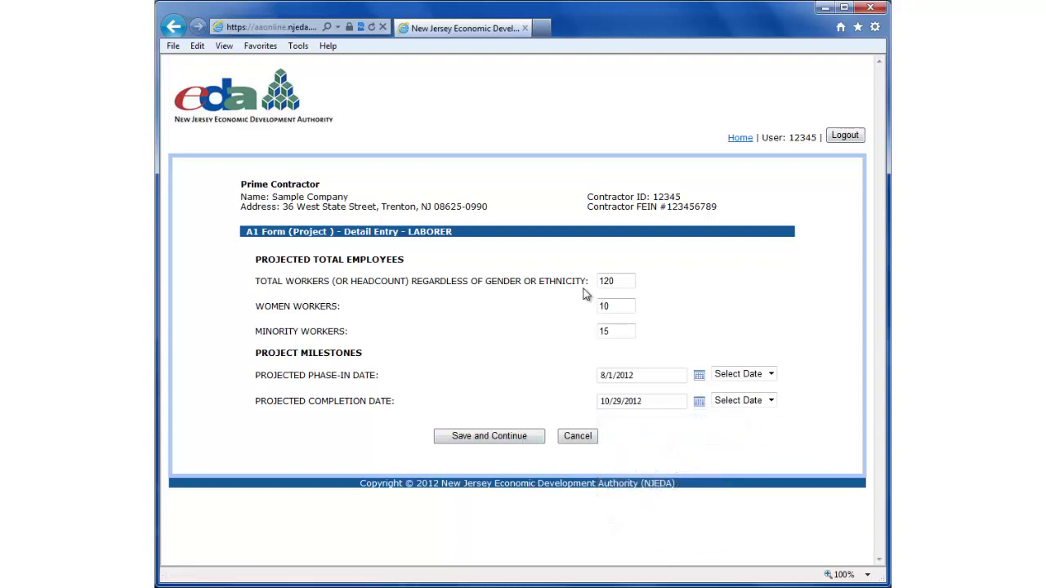
Step: Save the Laborer entry and start Painters with 50 total and 15 women workers
left_click(500, 436)
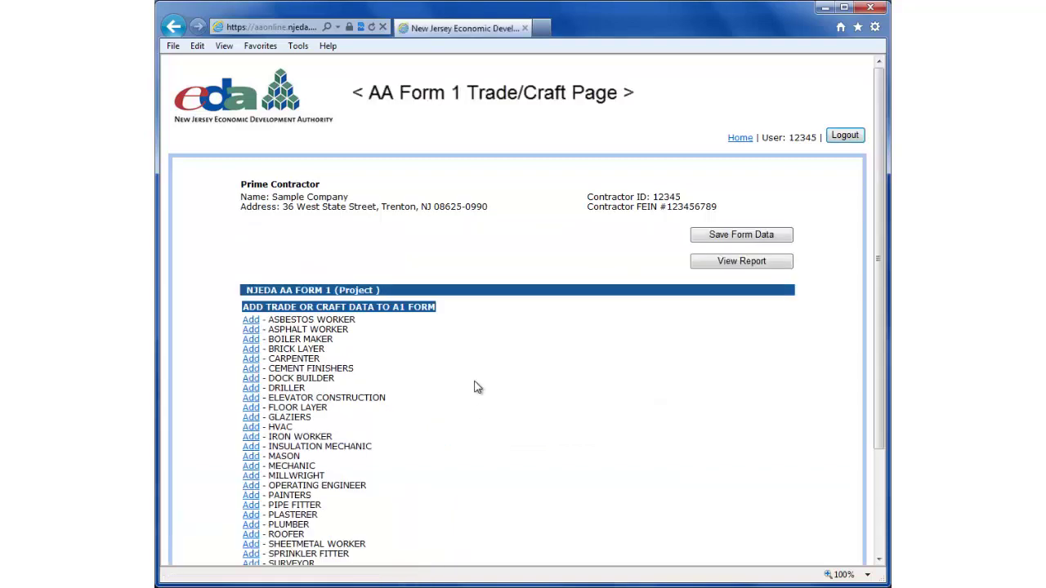
scroll(477, 388, "down", 3)
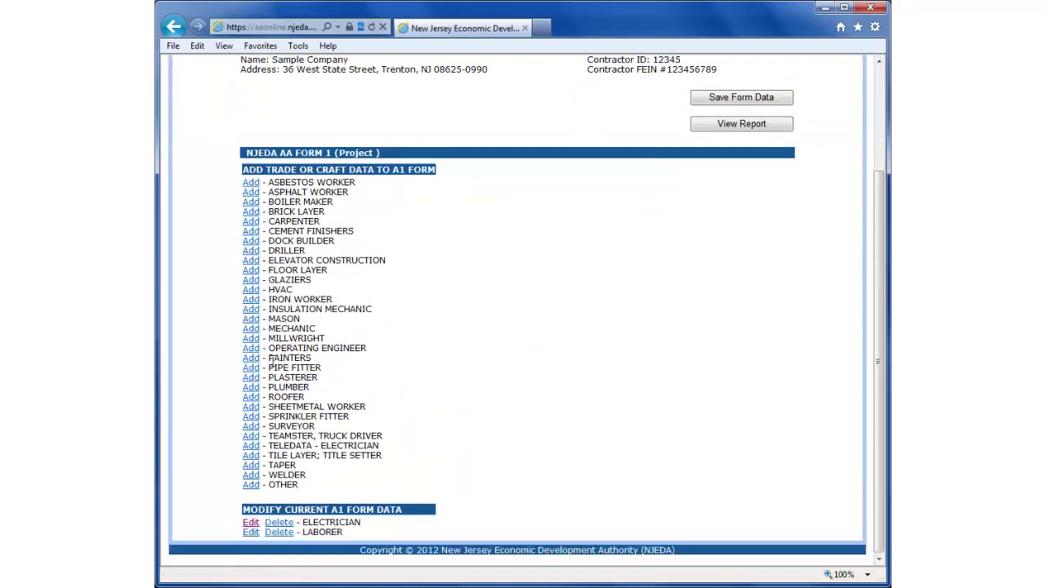
left_click(251, 358)
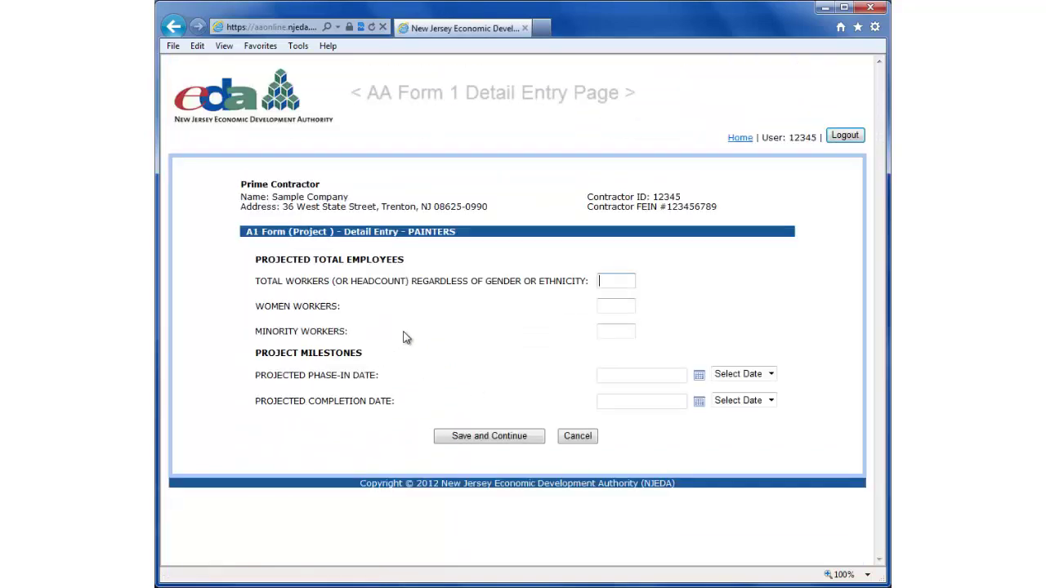
left_click(603, 281)
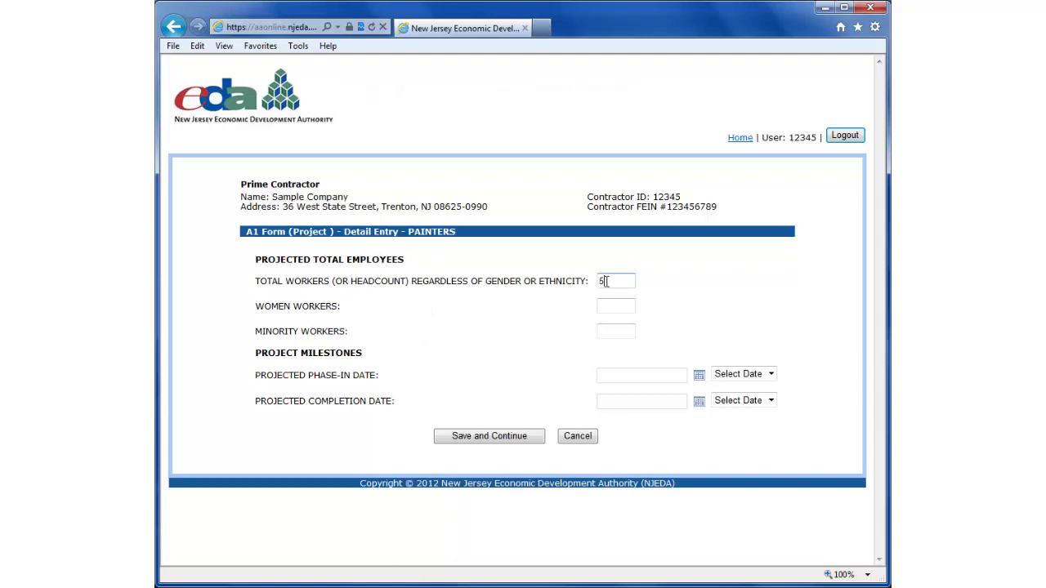
left_click(606, 305)
type("15")
Step: Give Painters phase-in 9/24/2012 and completion 2012-10-29, then save the entry
left_click(747, 375)
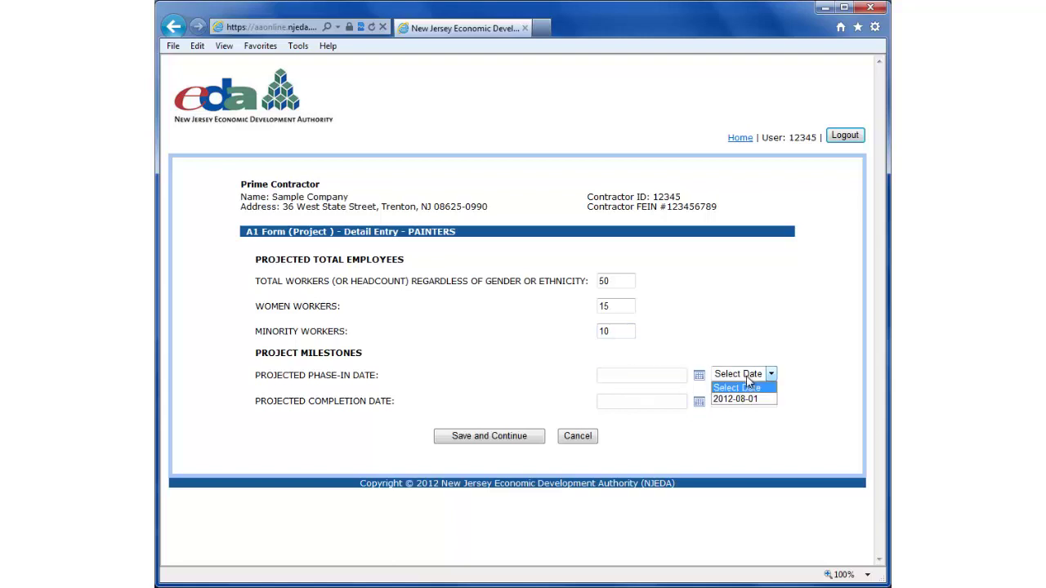
left_click(669, 376)
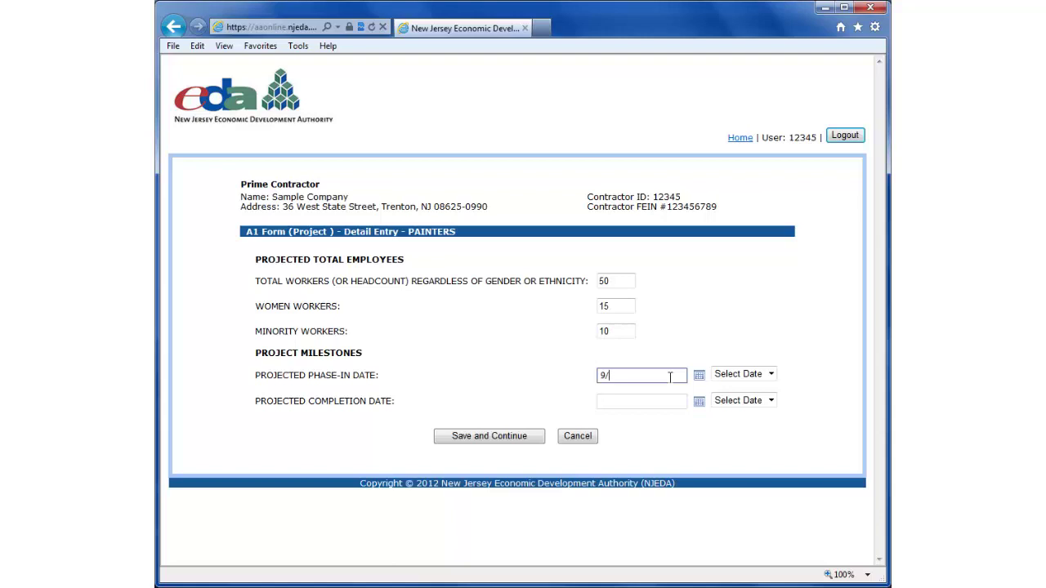
type("9/24/2012")
left_click(733, 401)
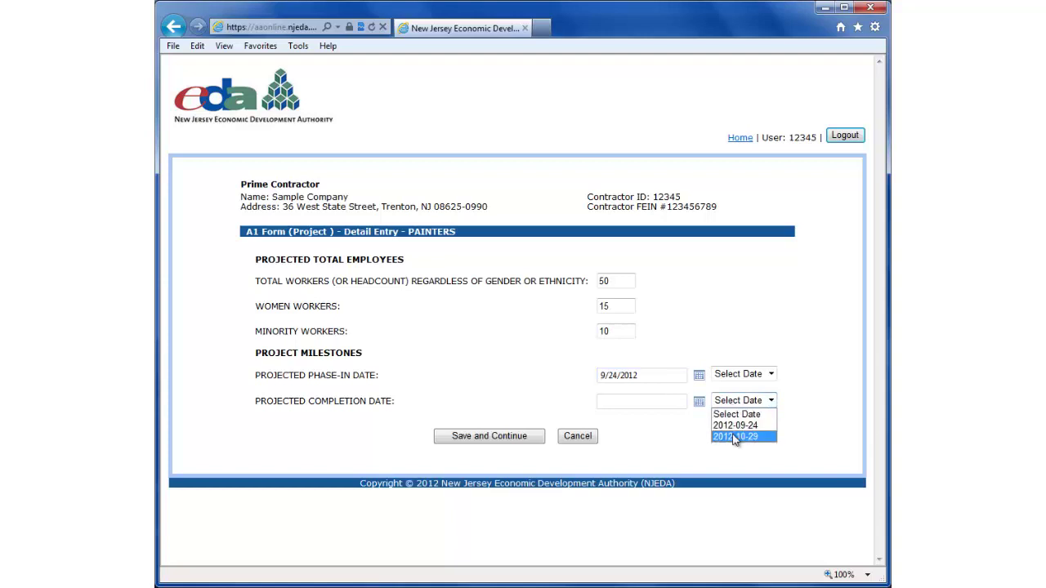
left_click(732, 437)
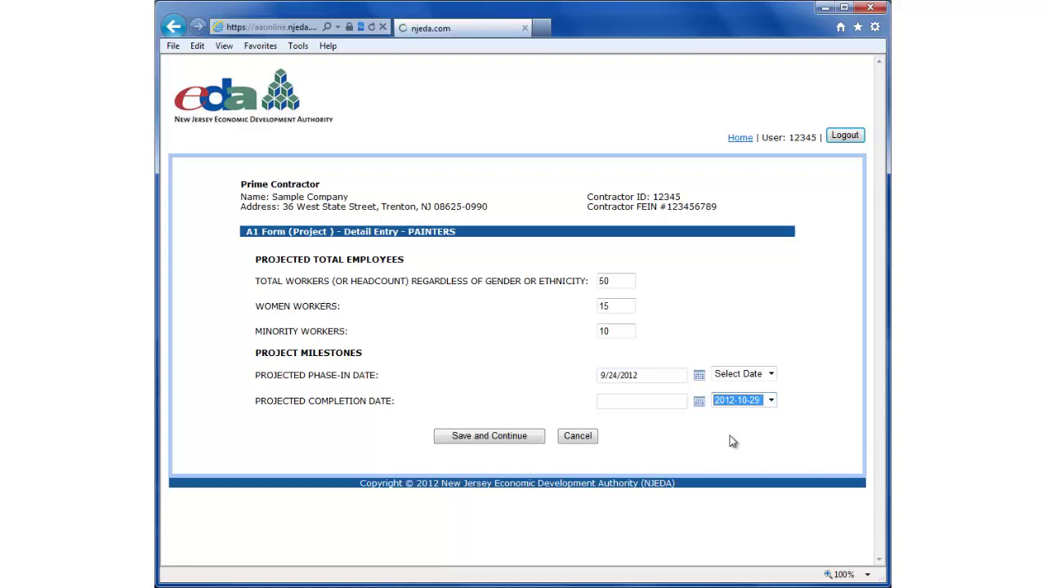
left_click(490, 436)
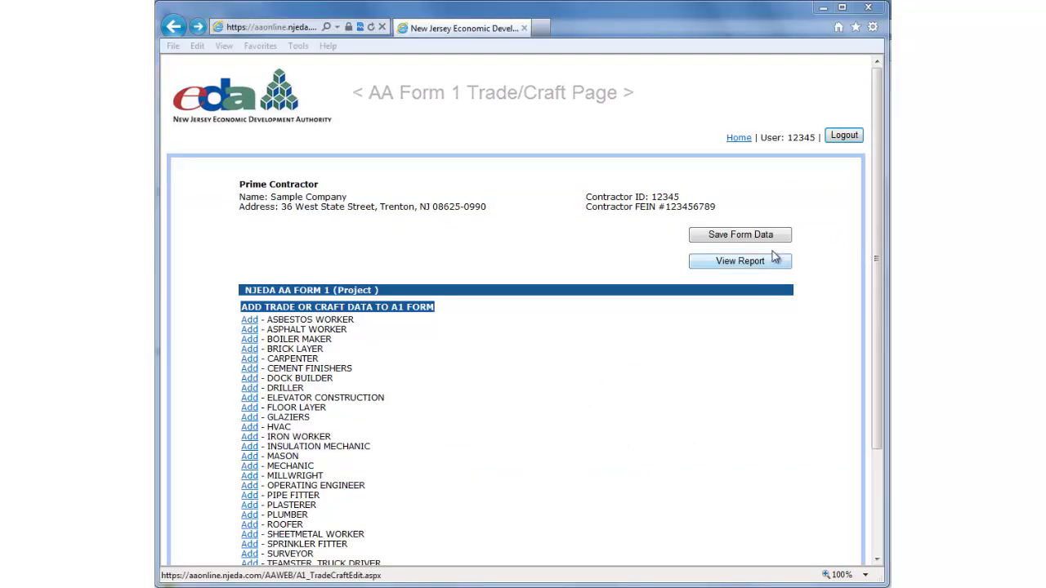
left_click_drag(876, 173, 871, 276)
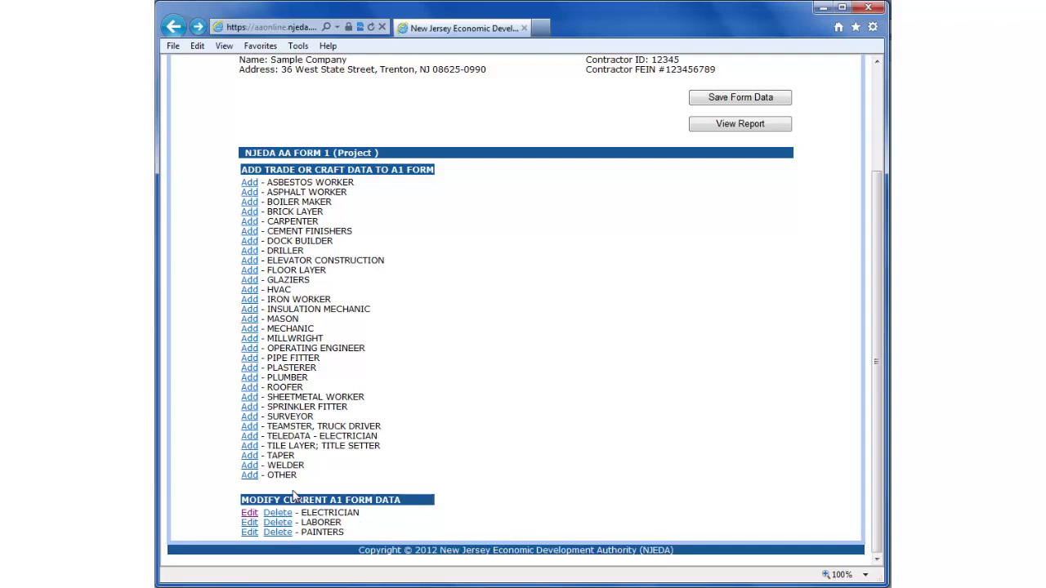
scroll(491, 372, "up", 1)
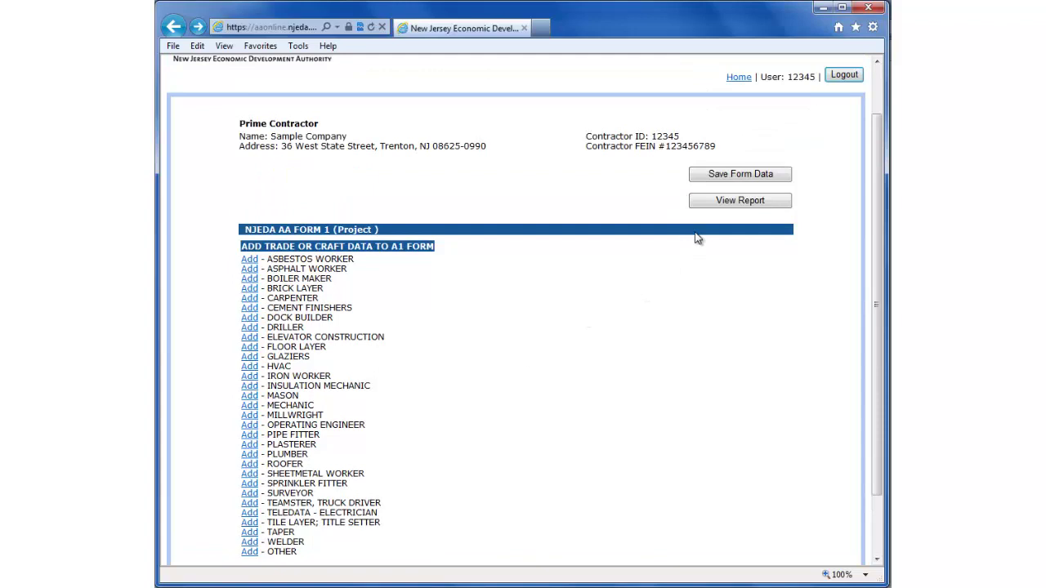
Step: View the AA Form 1 report down to its totals: 270 employees, 45 women, 50 minorities
left_click(741, 205)
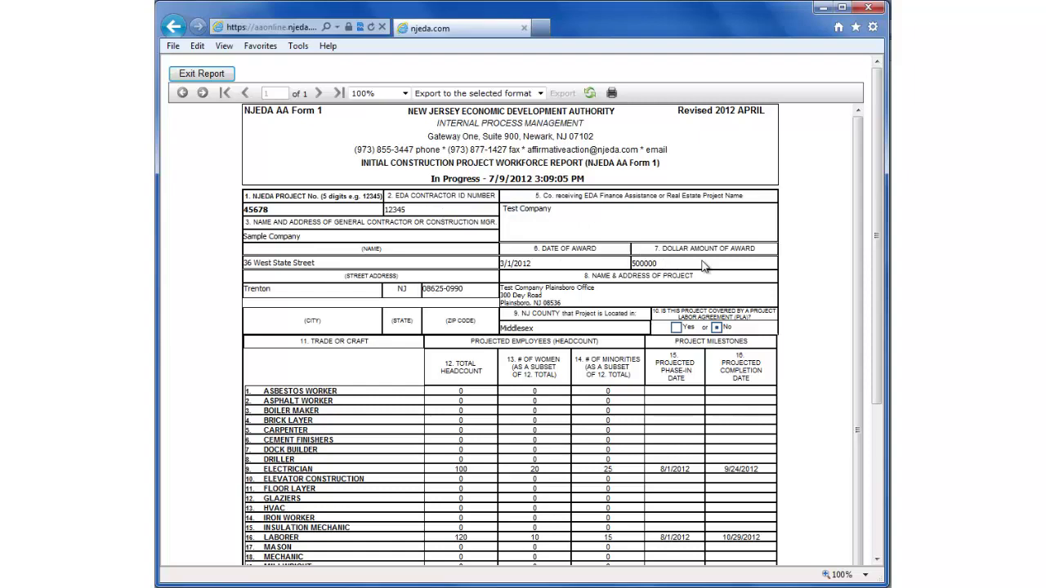
left_click_drag(860, 165, 860, 190)
left_click_drag(880, 226, 876, 348)
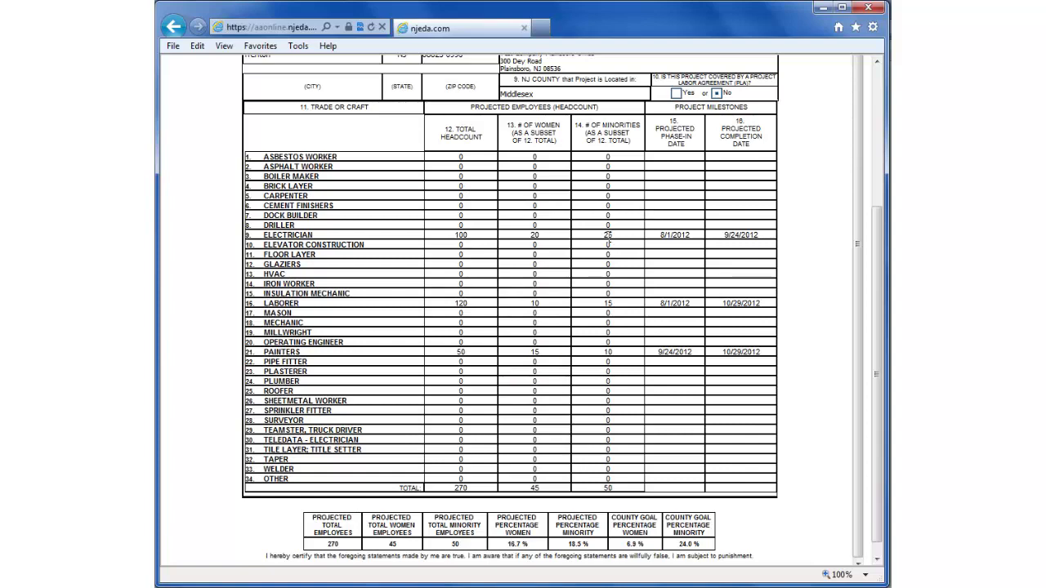
scroll(880, 272, "down", 1)
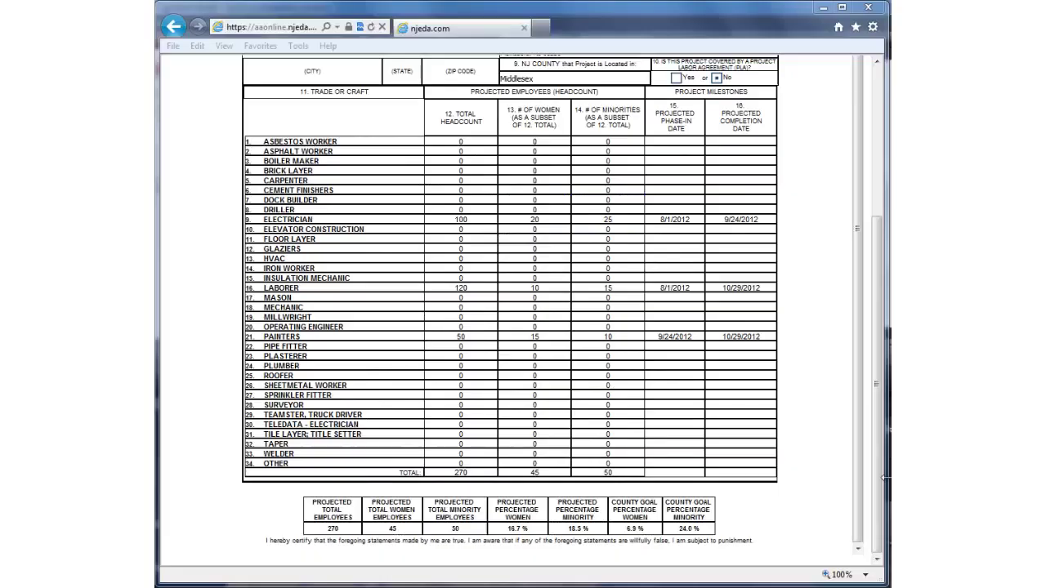
Step: Zoom the report to Page Width, glancing at the export formats without choosing one
left_click(878, 144)
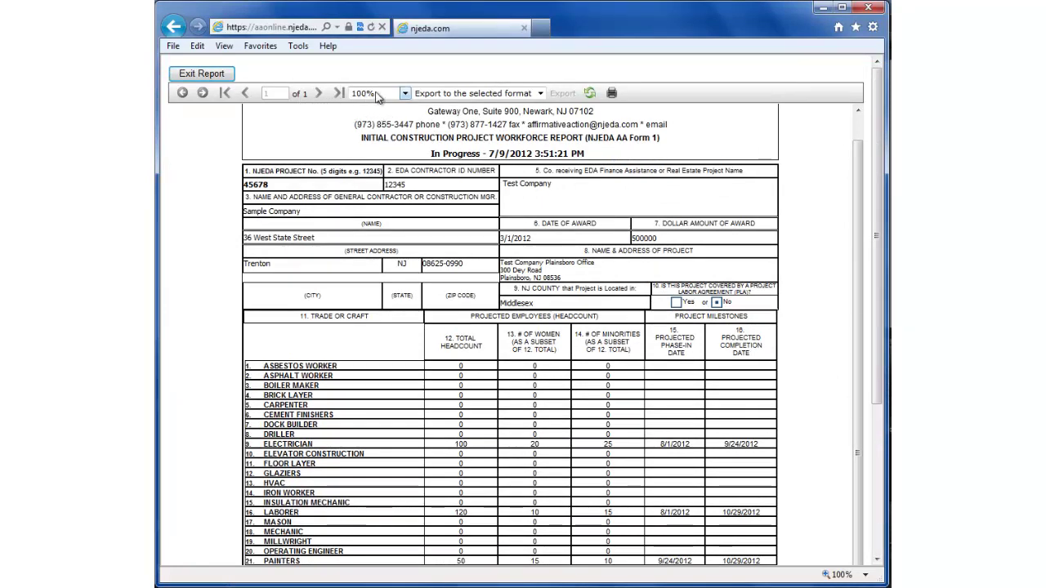
left_click(405, 95)
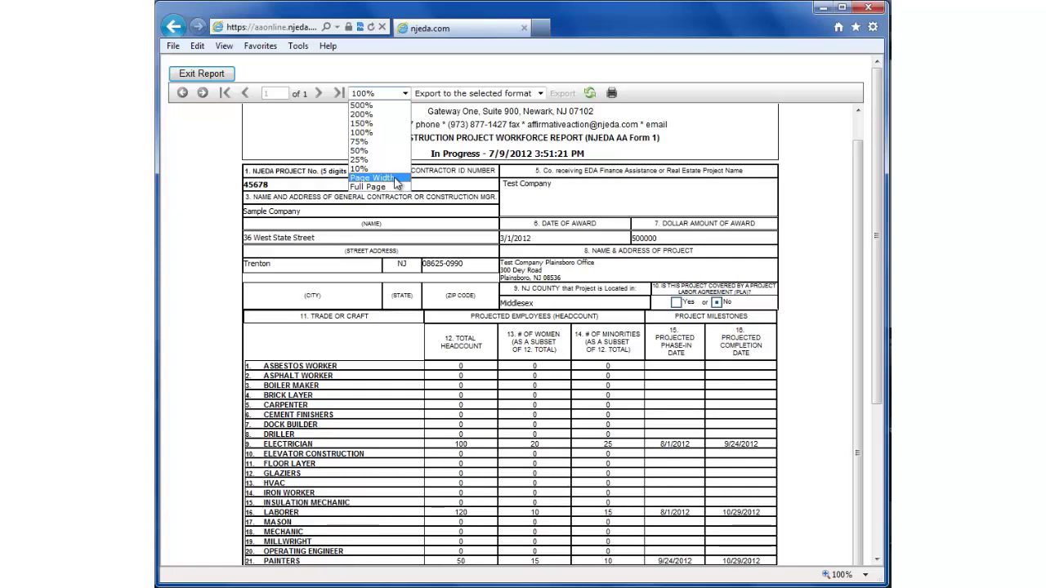
left_click(397, 178)
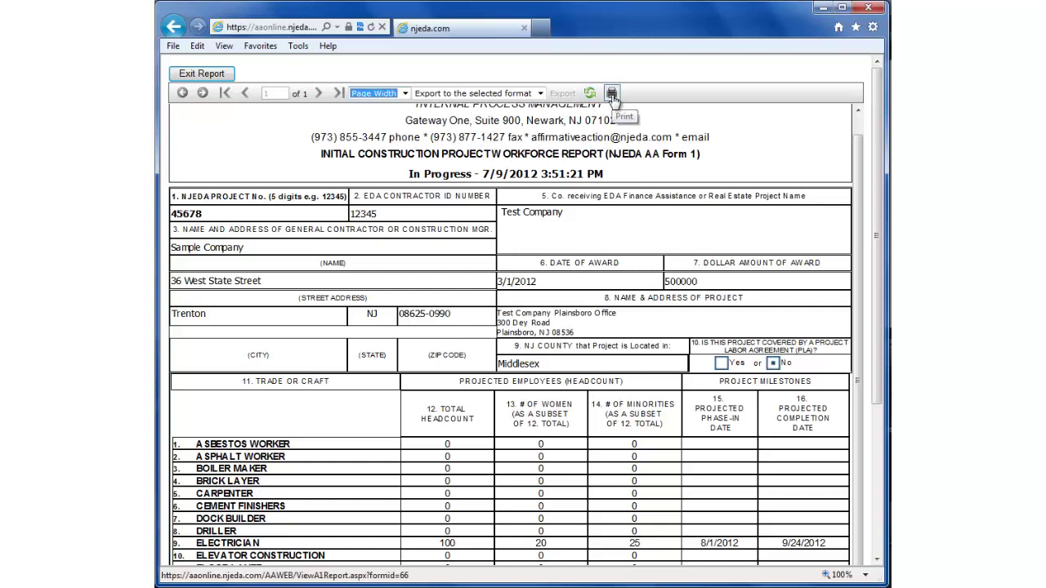
left_click(540, 93)
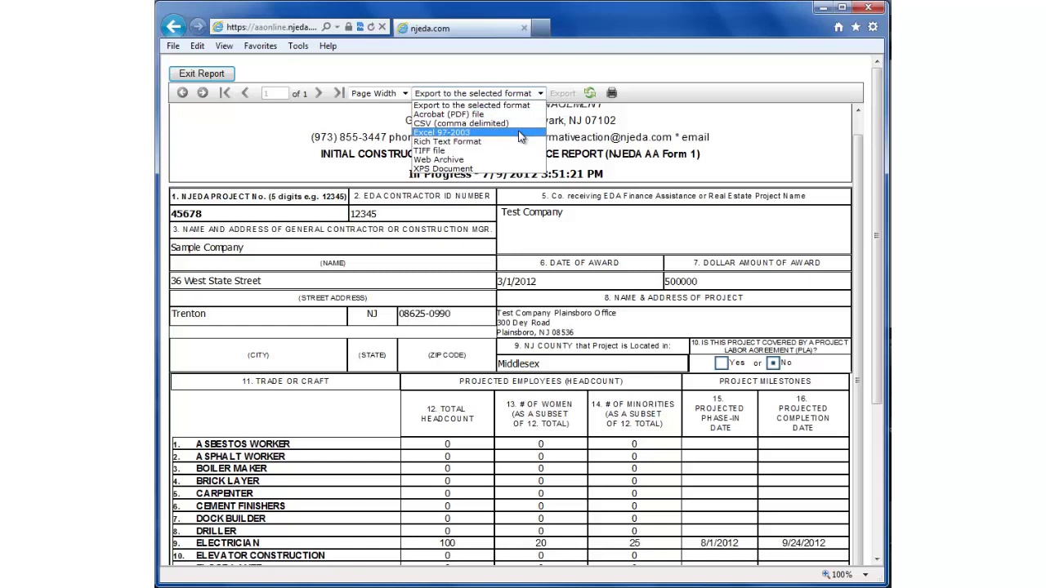
left_click(477, 104)
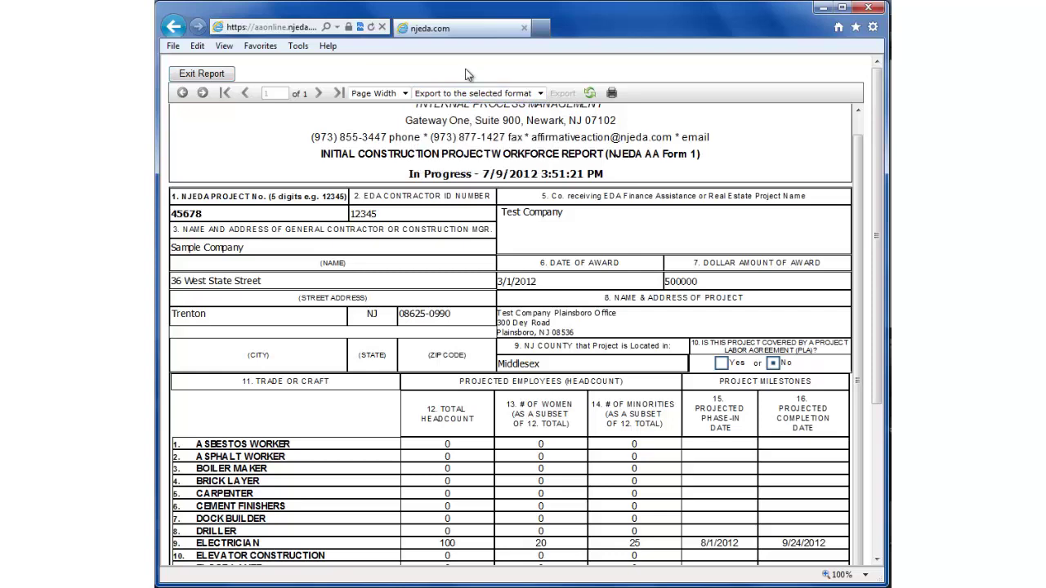
Step: Exit the report and confirm AA Form 1 for project 45678 shows In Progress
left_click(202, 74)
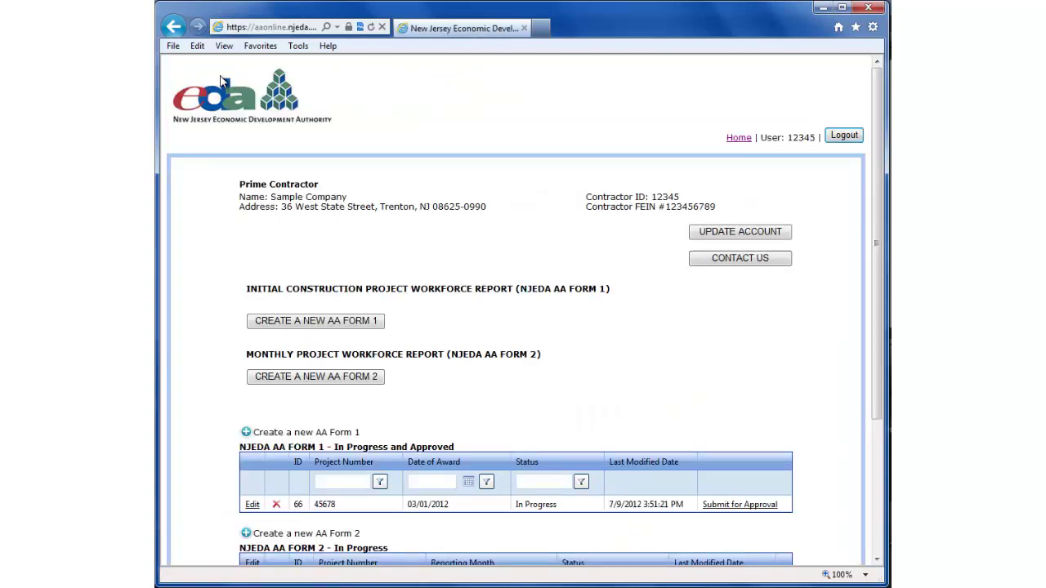
scroll(490, 204, "down", 3)
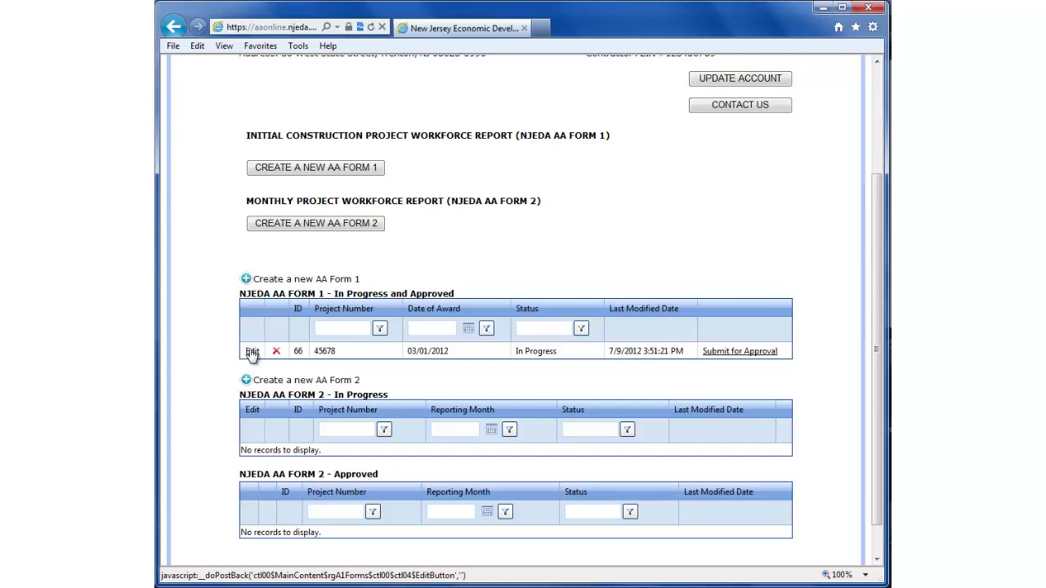
Step: Edit the project 45678 AA Form 1 and continue past the summary to the Trade/Craft entries
left_click(251, 352)
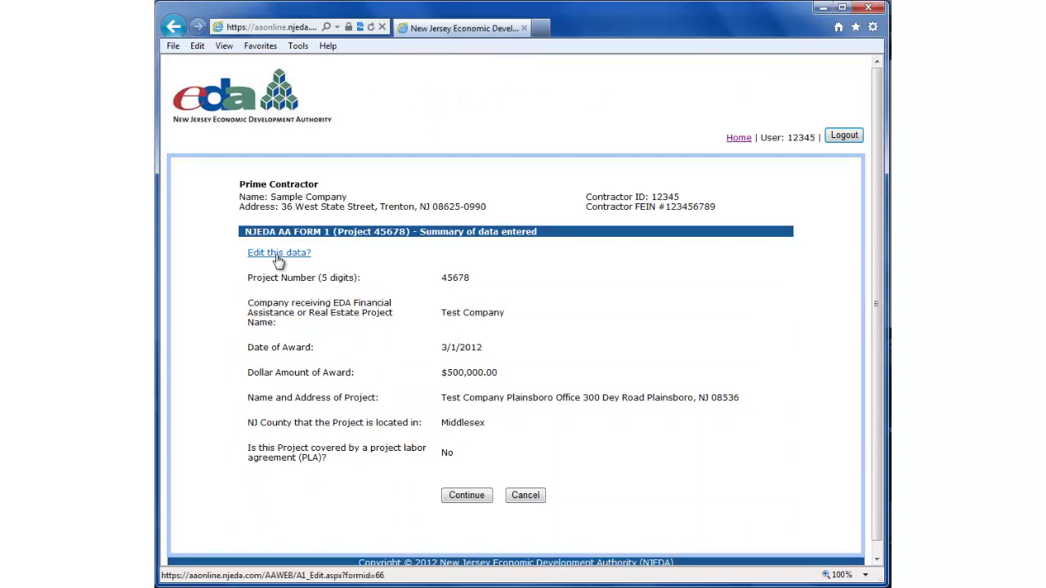
left_click(460, 497)
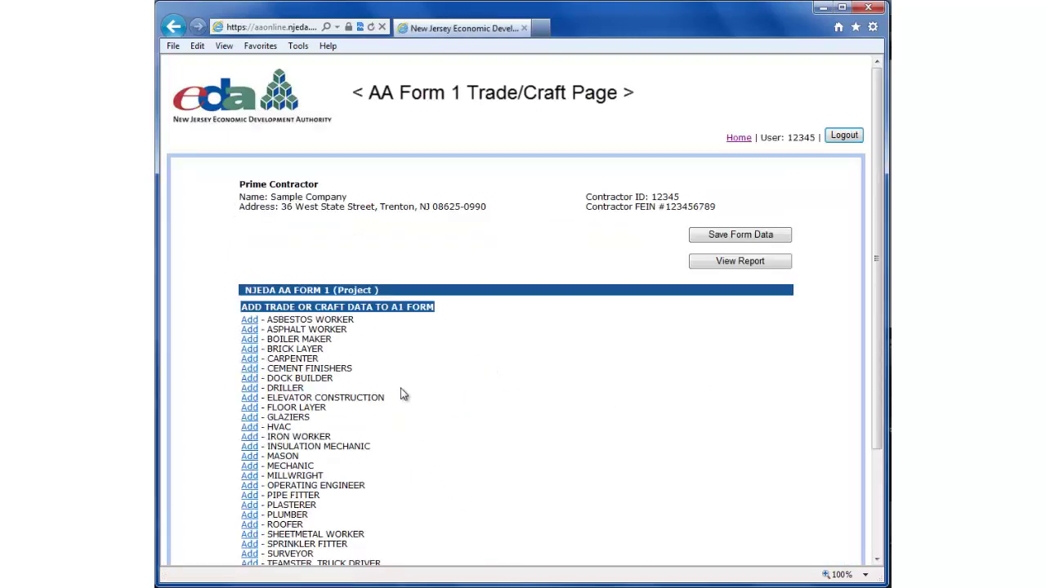
scroll(401, 395, "down", 3)
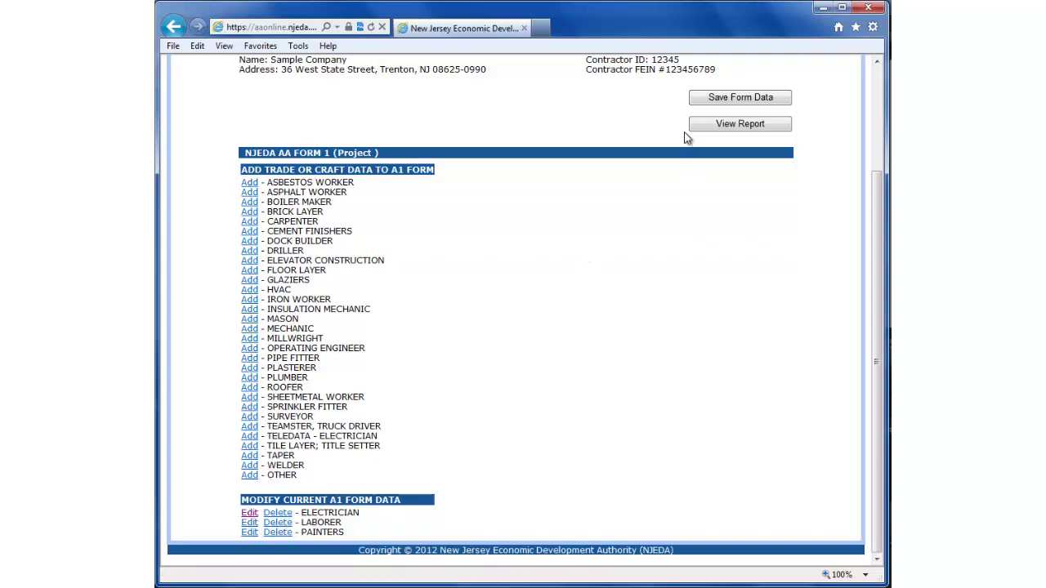
Step: Save the form data, then submit project 45678's AA Form 1 for approval
left_click(709, 97)
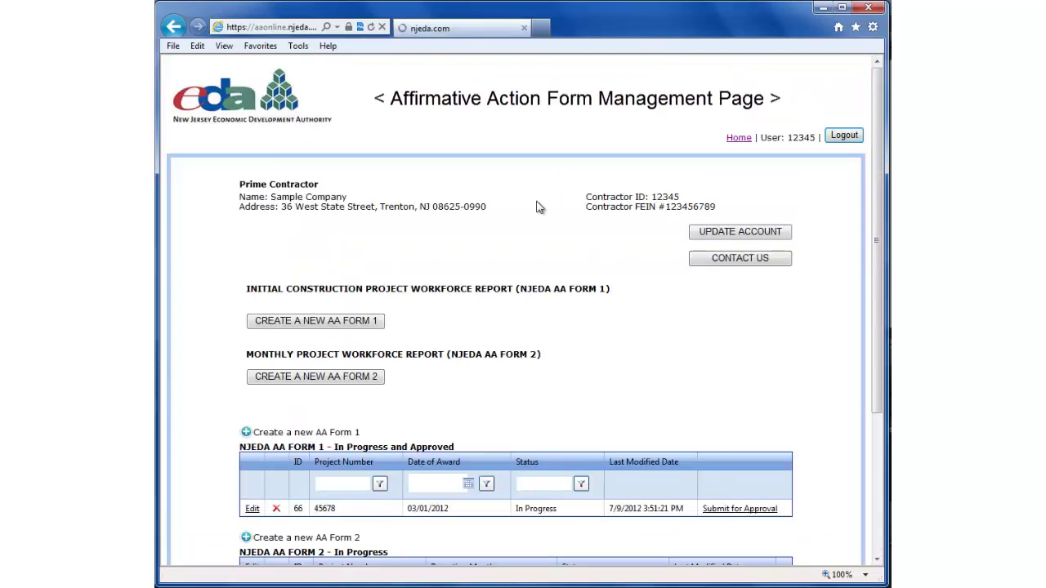
scroll(515, 254, "down", 3)
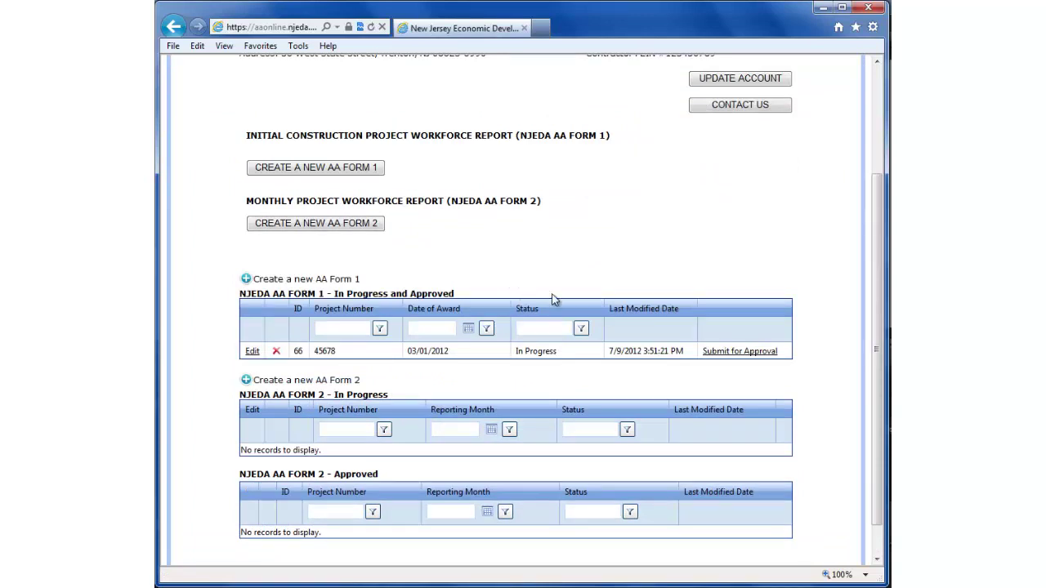
left_click(732, 353)
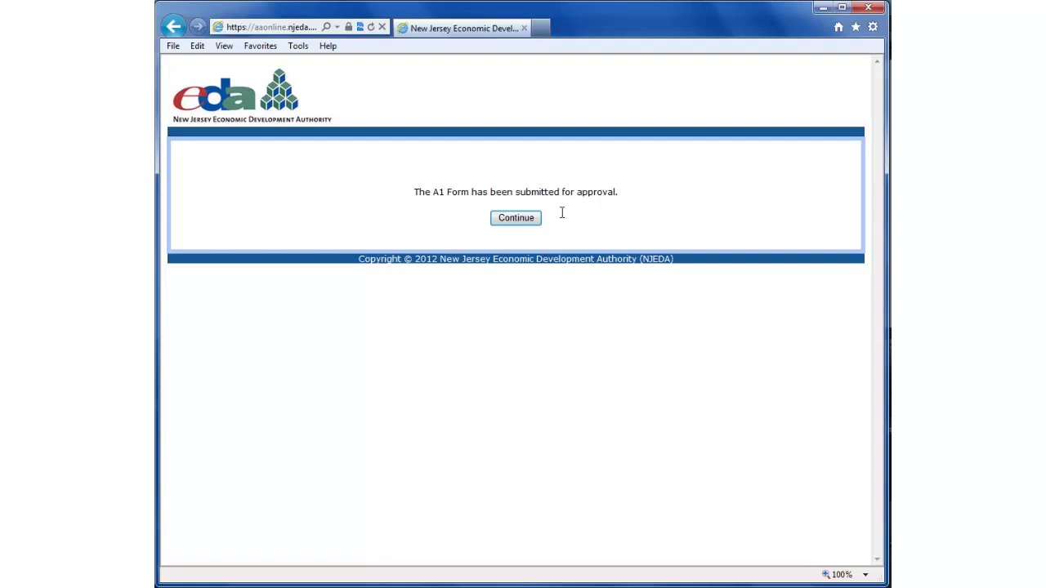
left_click(535, 225)
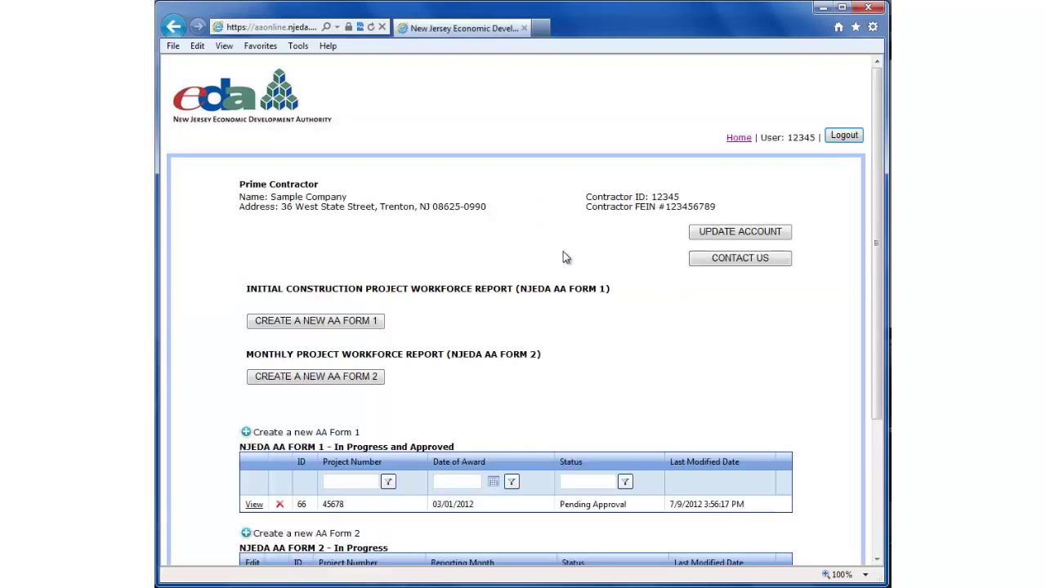
scroll(568, 262, "down", 4)
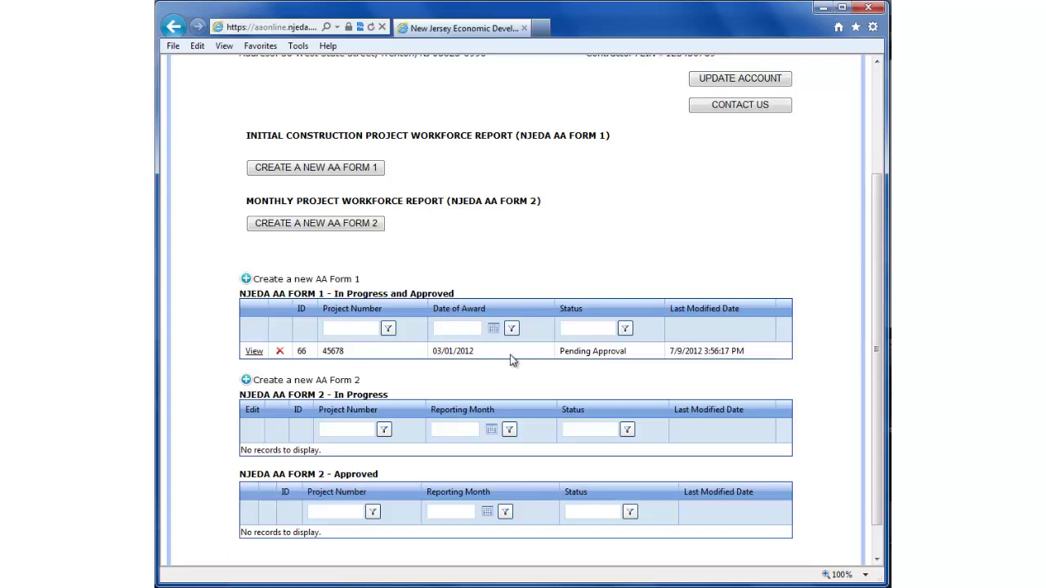
left_click(254, 352)
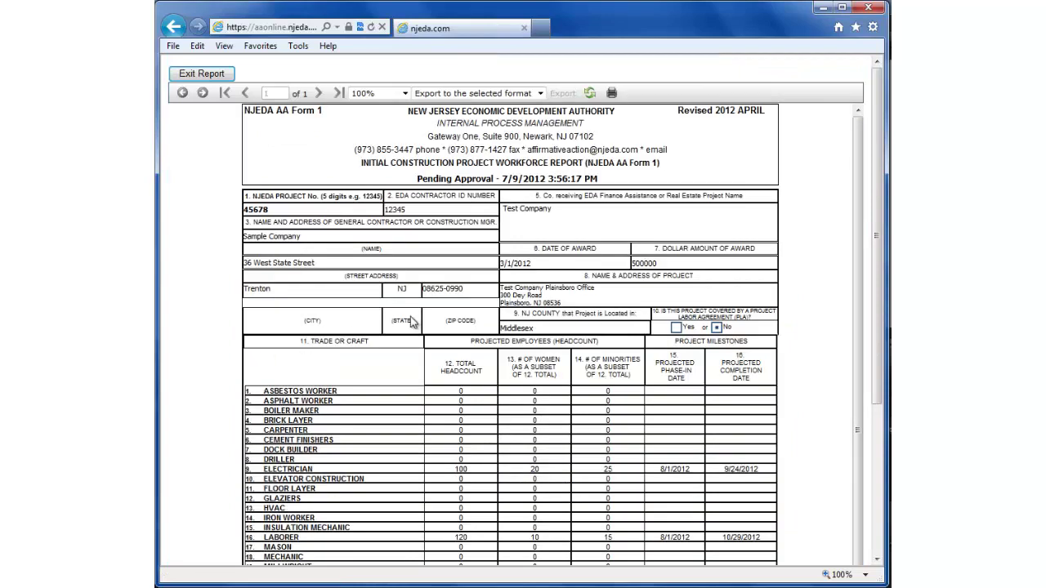
scroll(413, 322, "down", 3)
scroll(413, 323, "up", 3)
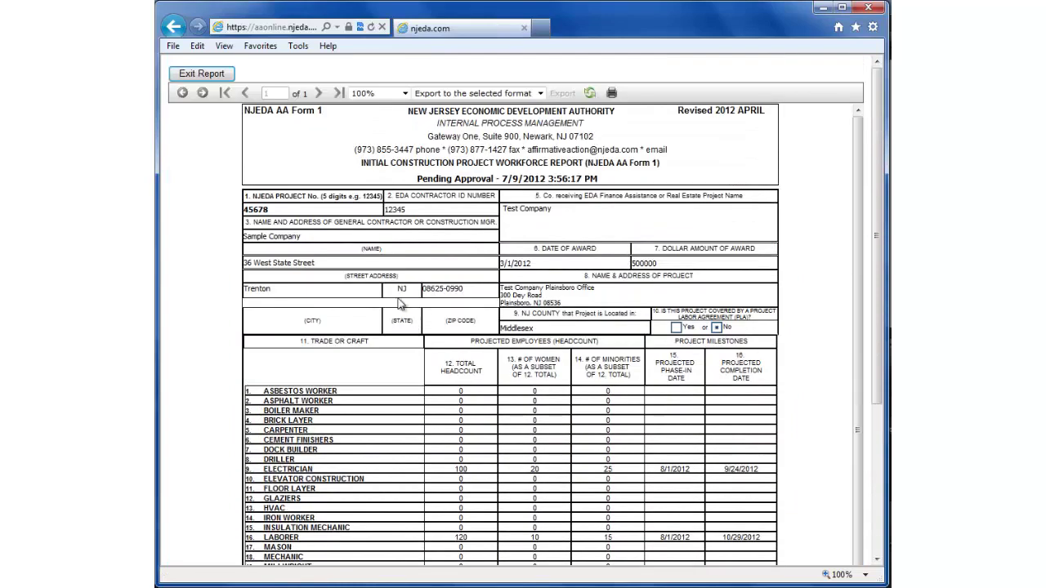
left_click(202, 74)
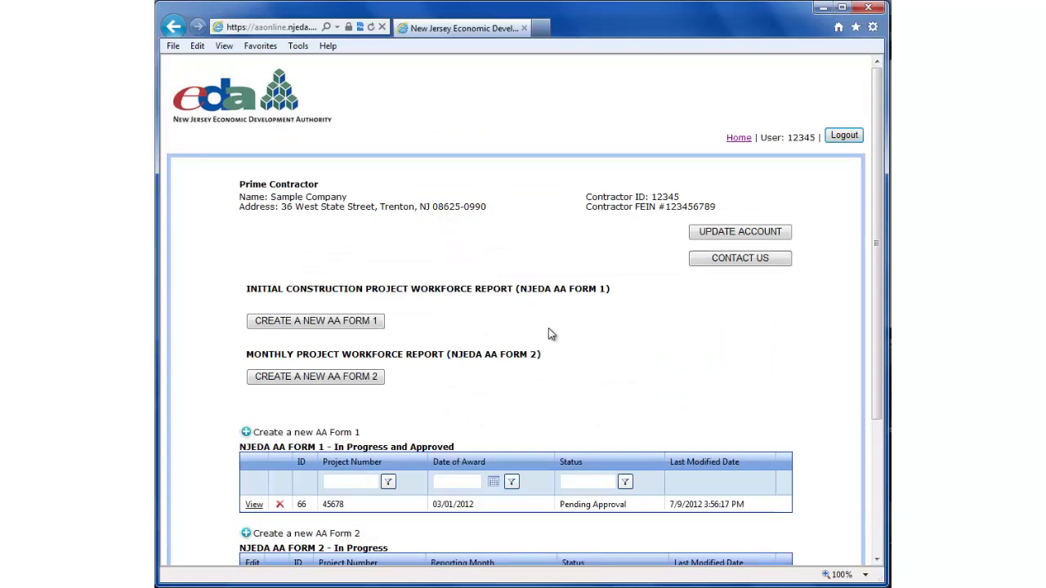
scroll(549, 333, "down", 2)
scroll(549, 333, "down", 2)
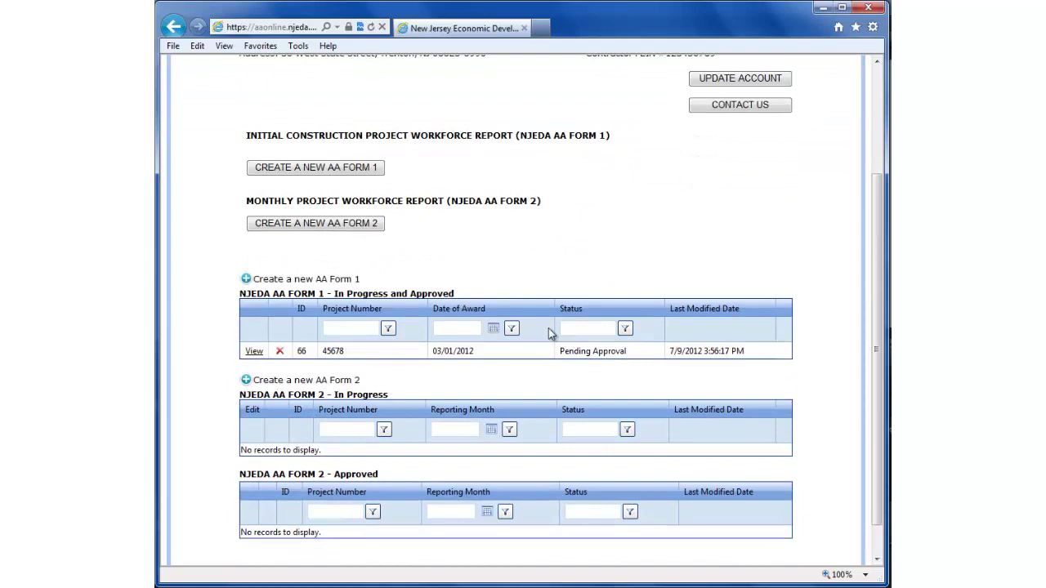